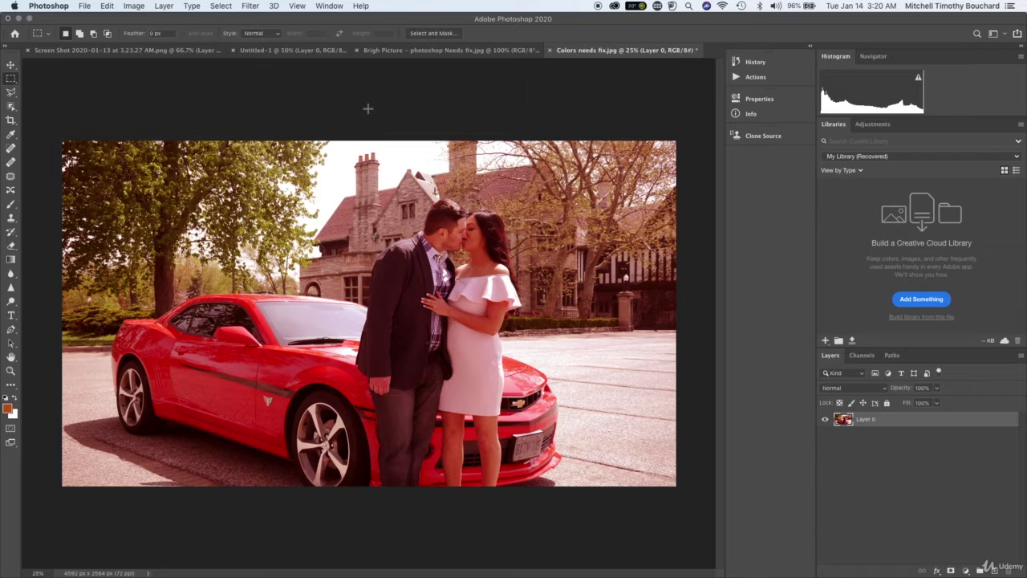
# Step: Rename the photo's layer to "Color Needs Fix" and duplicate it
pyautogui.doubleClick(866, 420)
pyautogui.write('Color Needs Dix')
pyautogui.press('Return')
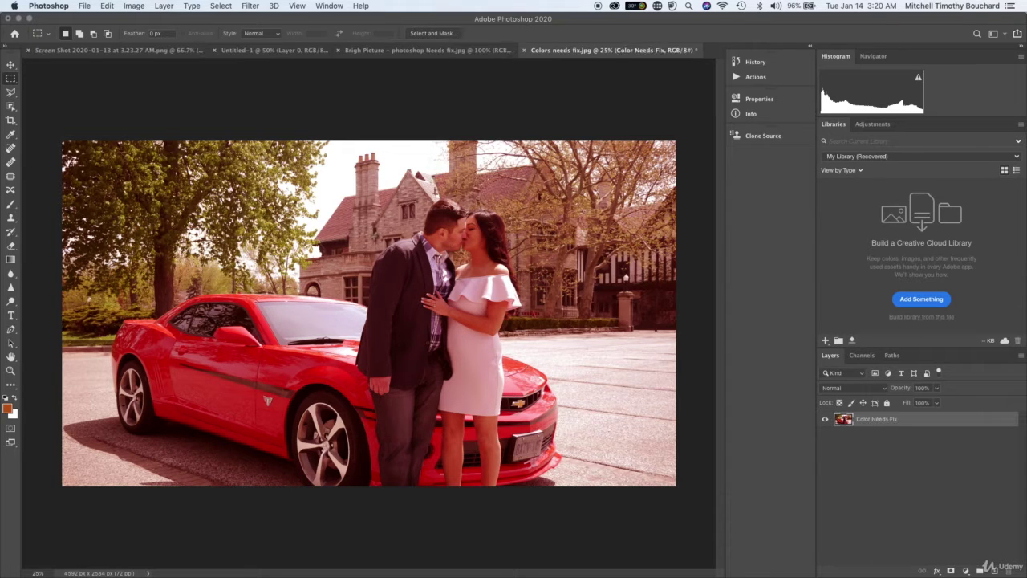
pyautogui.rightClick(930, 420)
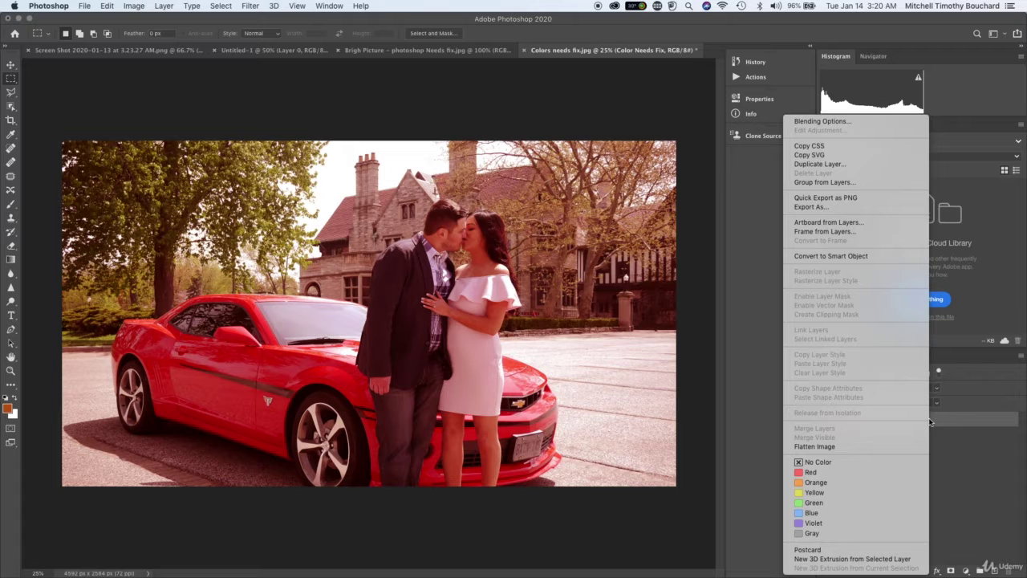
pyautogui.click(852, 164)
pyautogui.click(618, 258)
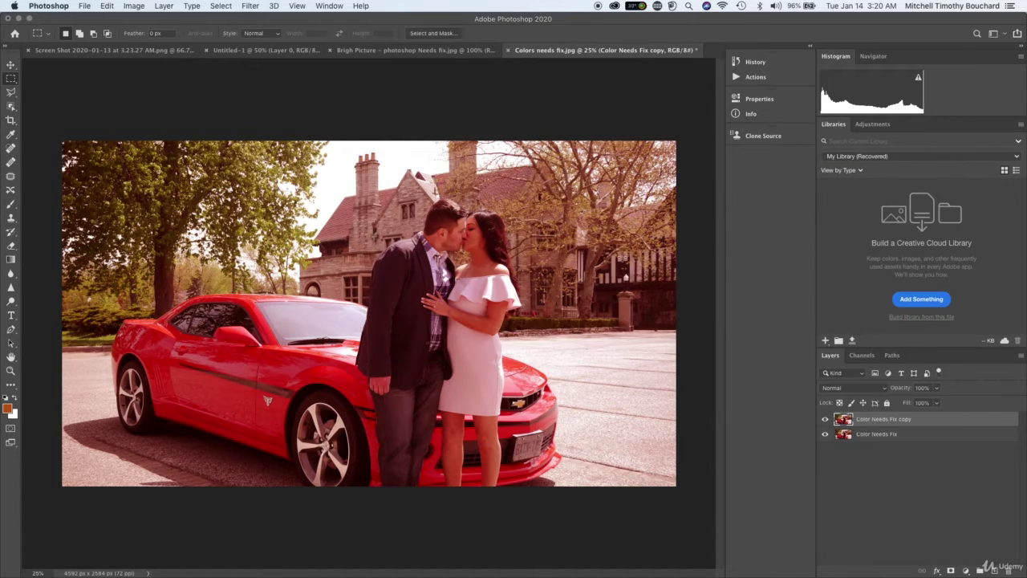
# Step: Apply the Photography workspace
pyautogui.click(325, 6)
pyautogui.moveTo(366, 32)
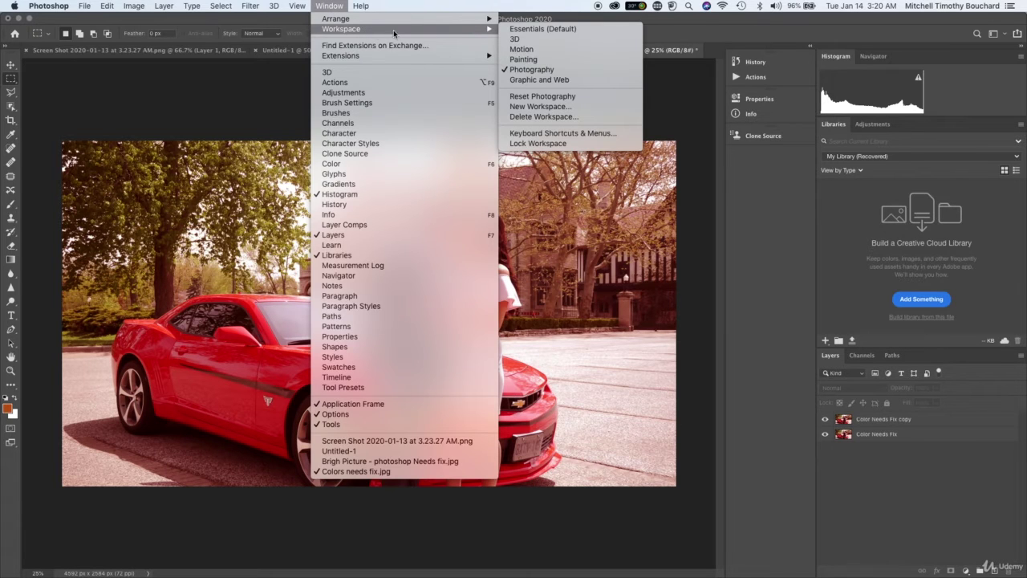
pyautogui.click(528, 69)
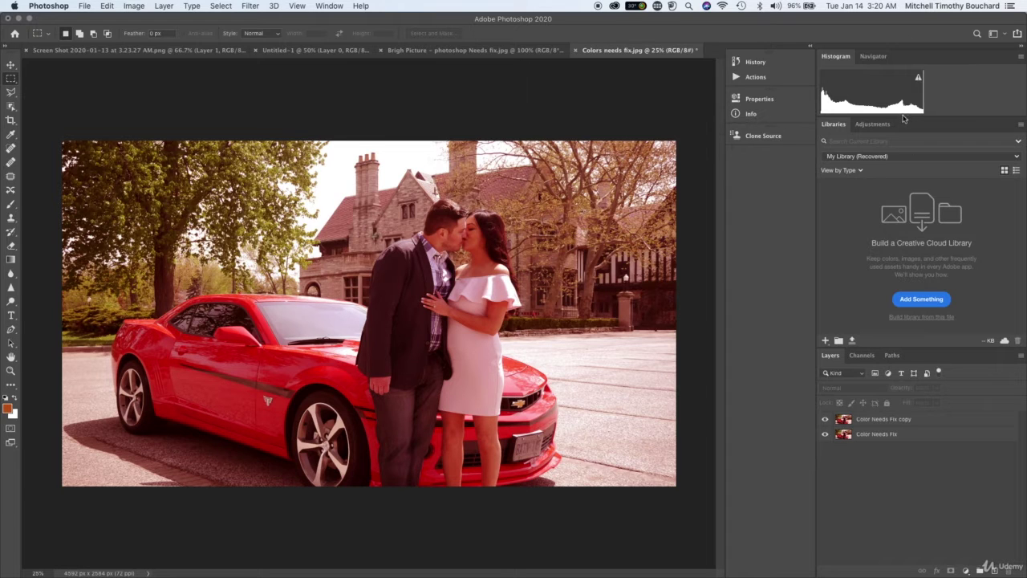
pyautogui.click(811, 46)
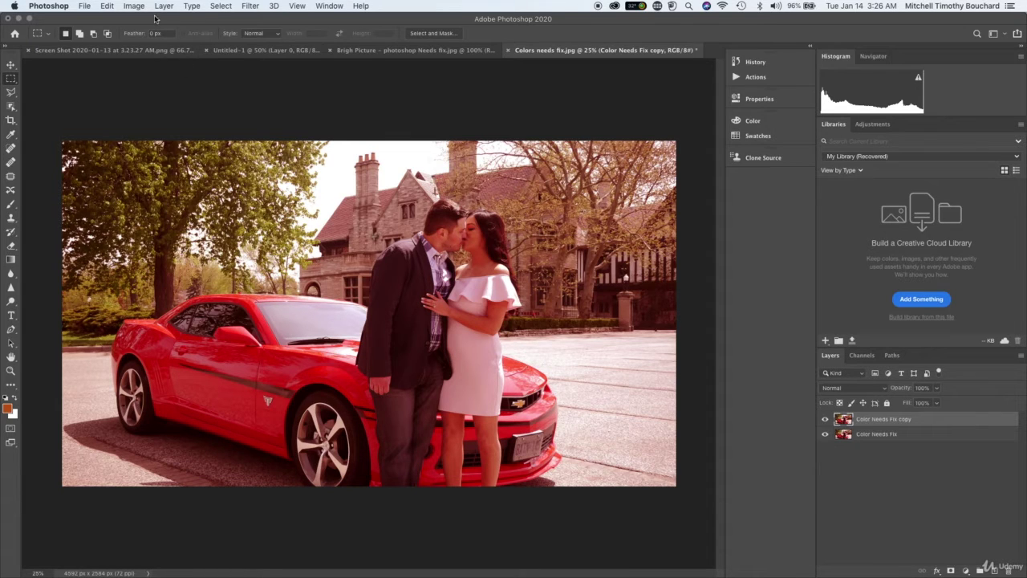
# Step: Apply the Auto Color correction to the Color Needs Fix copy layer
pyautogui.click(130, 6)
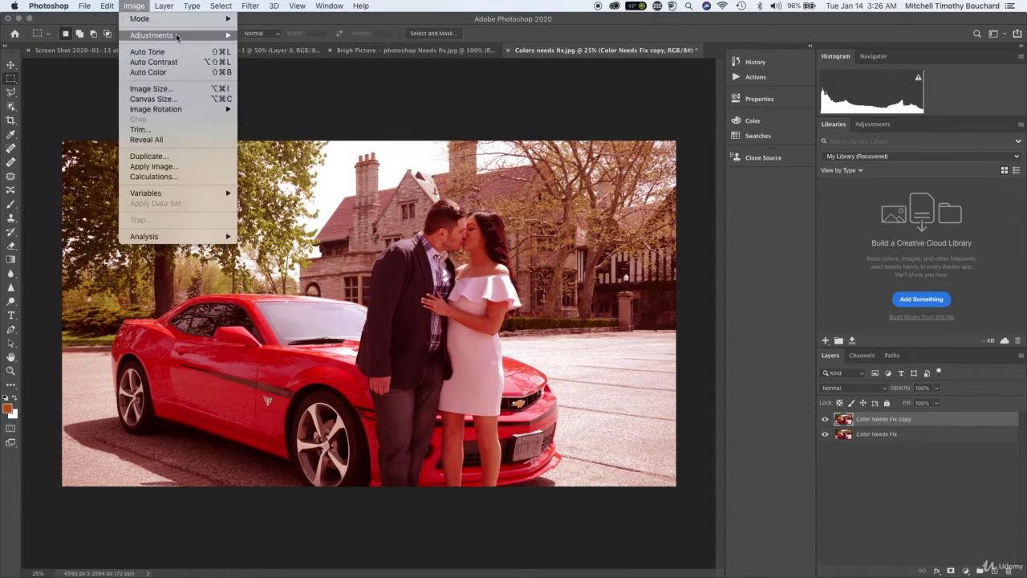
pyautogui.moveTo(177, 37)
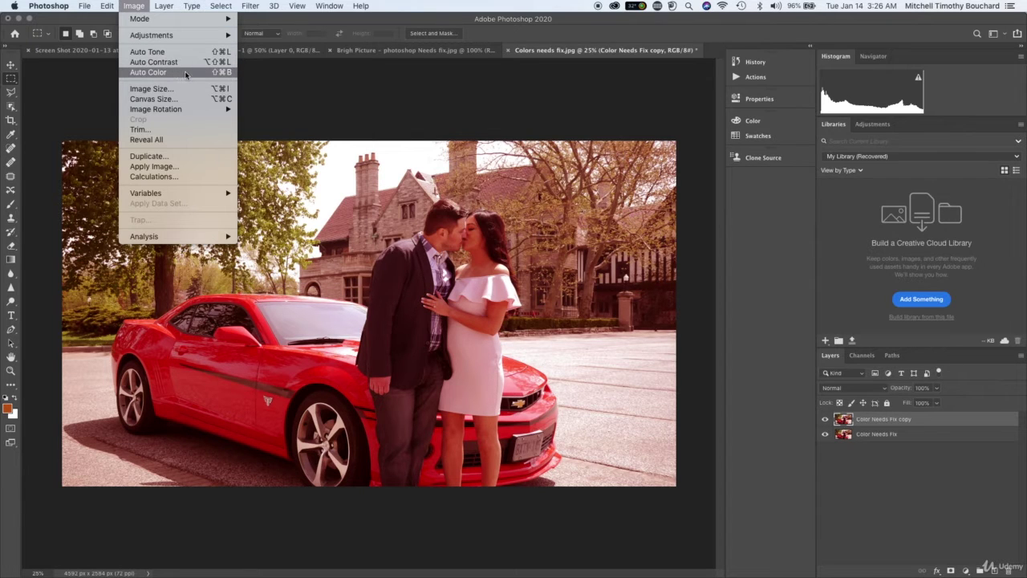
pyautogui.click(185, 73)
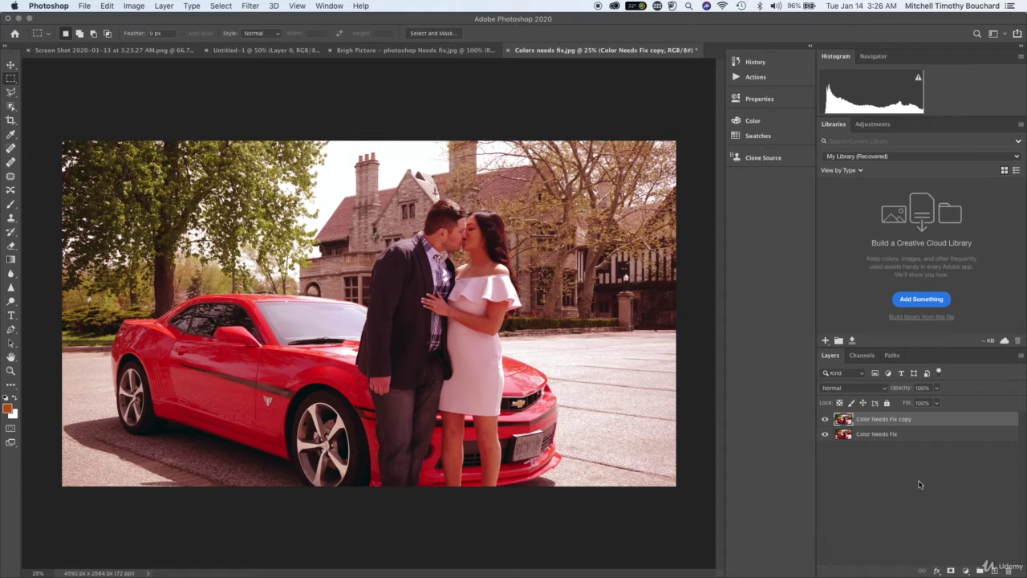
# Step: Compare the photo before and after Auto Color by toggling the visibility of the Color Needs Fix copy layer
pyautogui.click(824, 419)
pyautogui.click(824, 419)
pyautogui.click(824, 419)
pyautogui.click(823, 419)
pyautogui.click(823, 419)
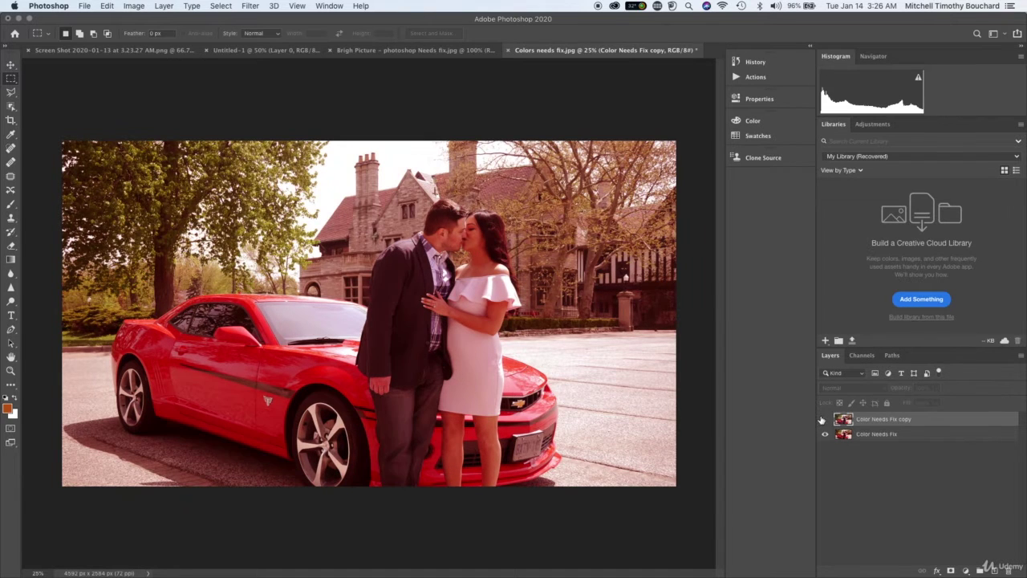
pyautogui.click(823, 419)
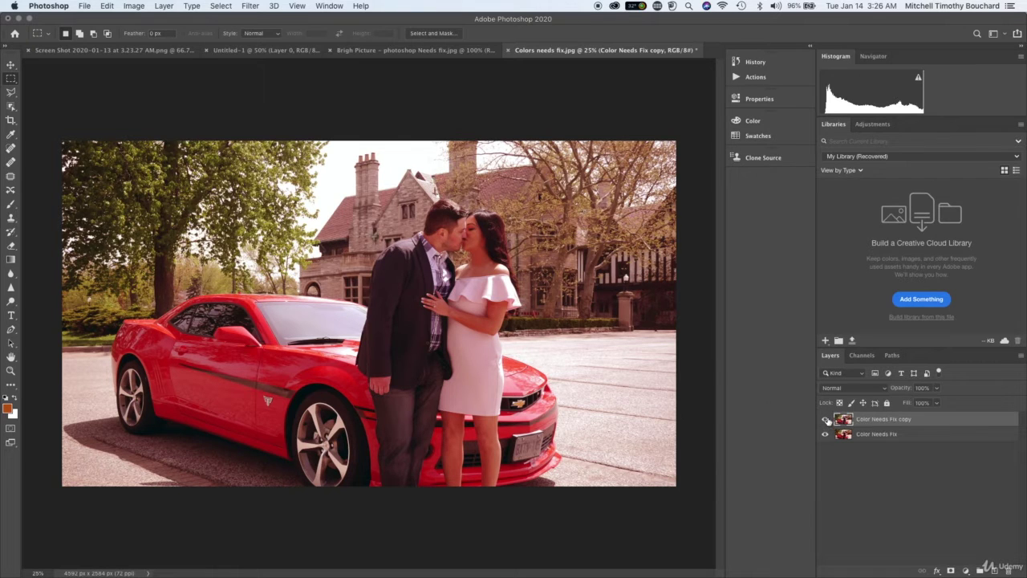
pyautogui.click(826, 420)
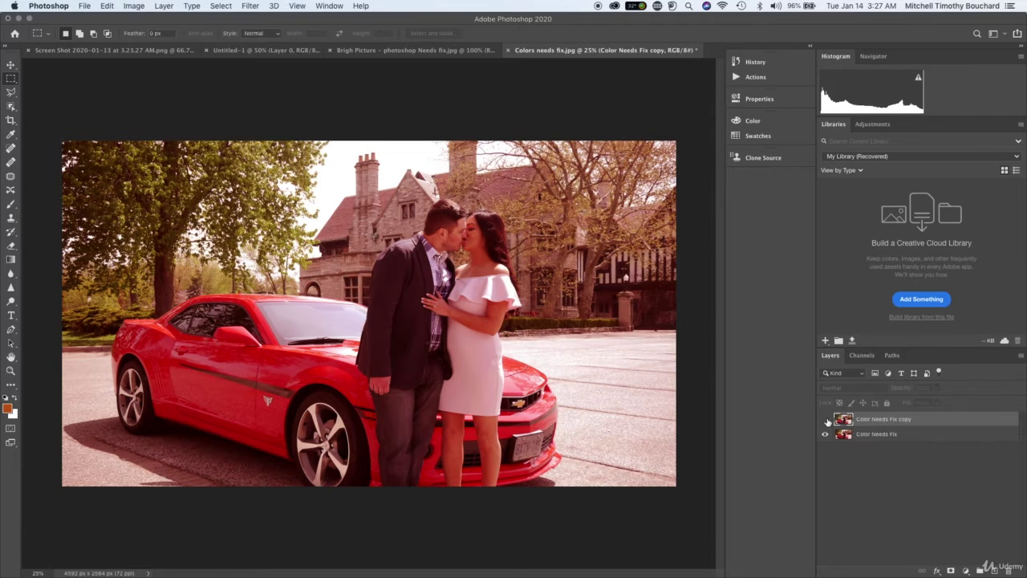
pyautogui.click(826, 418)
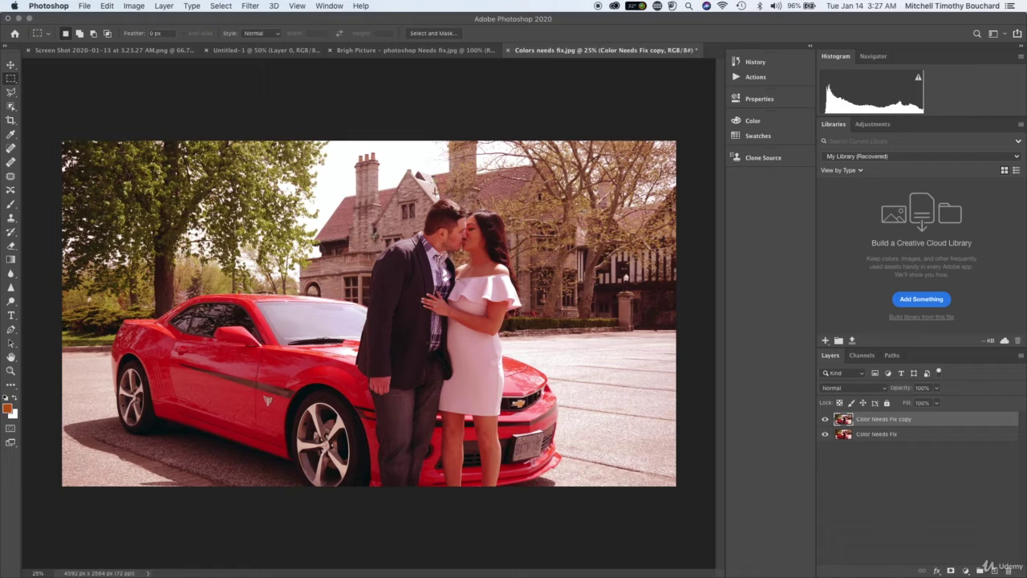
pyautogui.click(826, 419)
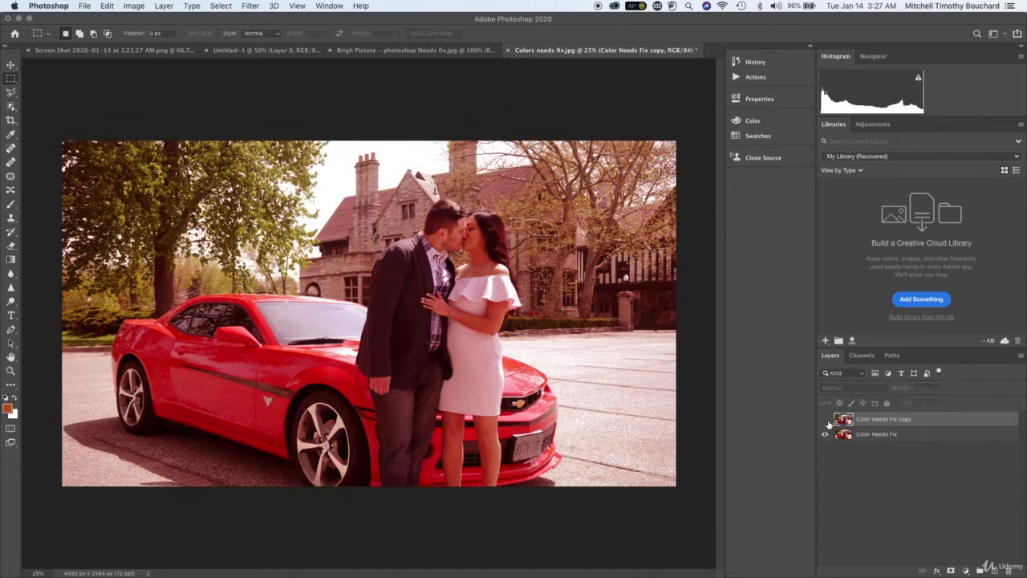
pyautogui.click(826, 419)
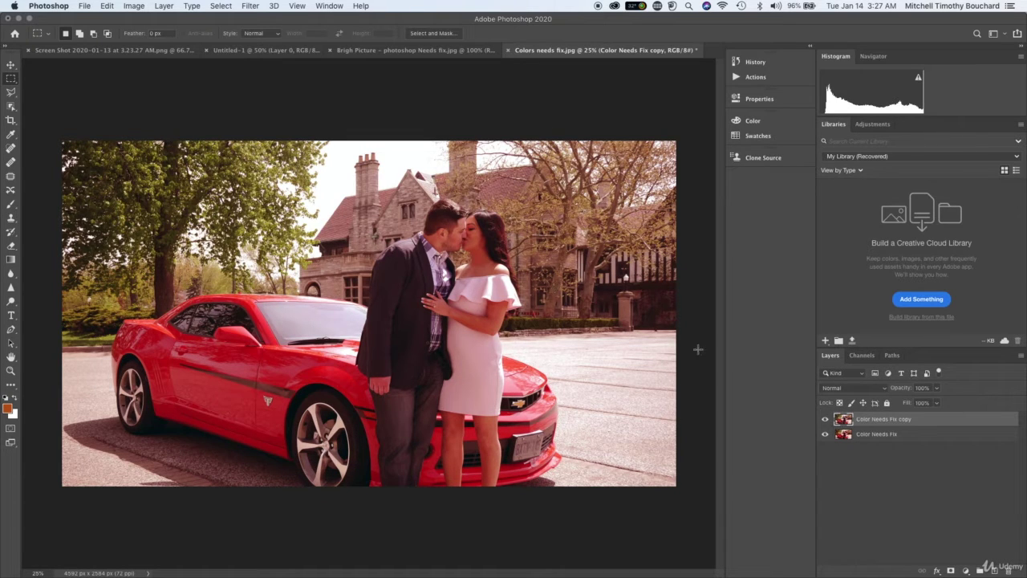
pyautogui.click(145, 6)
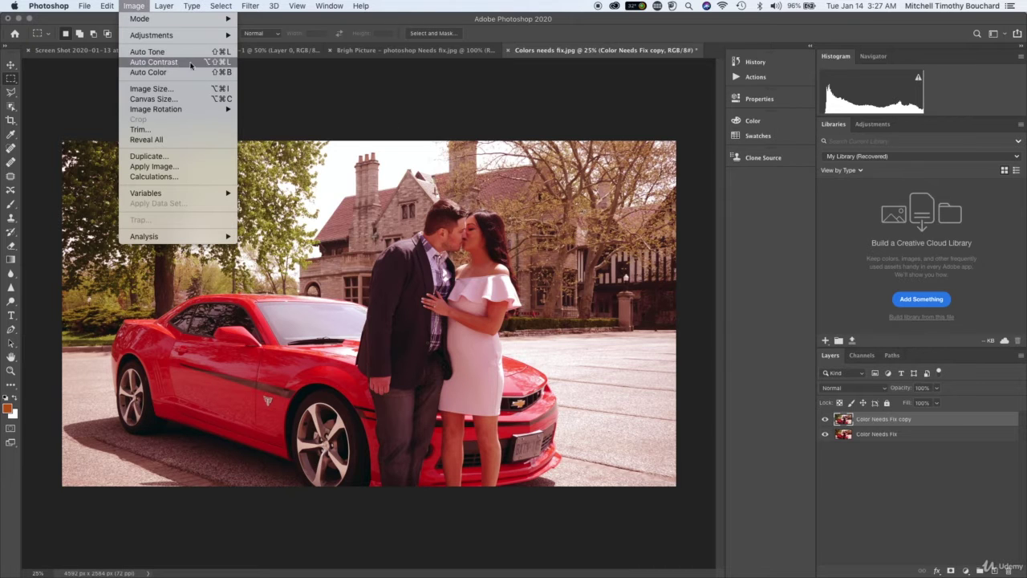
pyautogui.moveTo(225, 37)
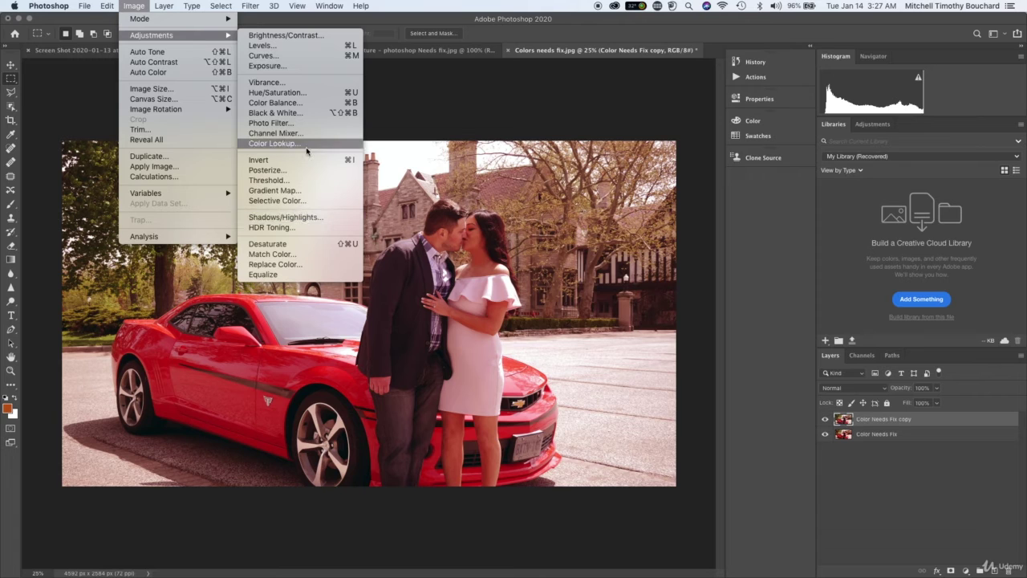
pyautogui.click(317, 103)
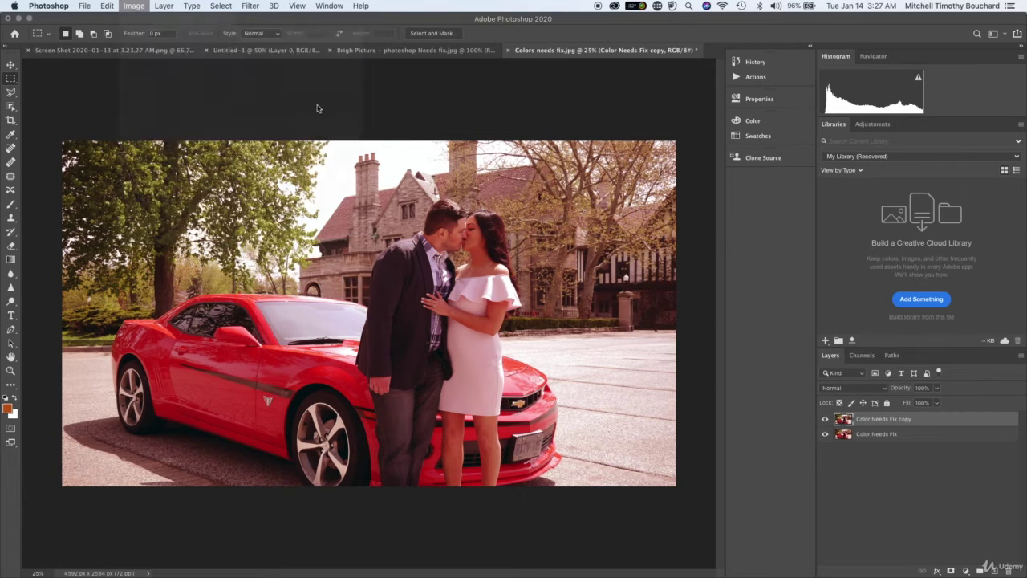
pyautogui.click(572, 87)
pyautogui.moveTo(572, 87); pyautogui.dragTo(614, 81)
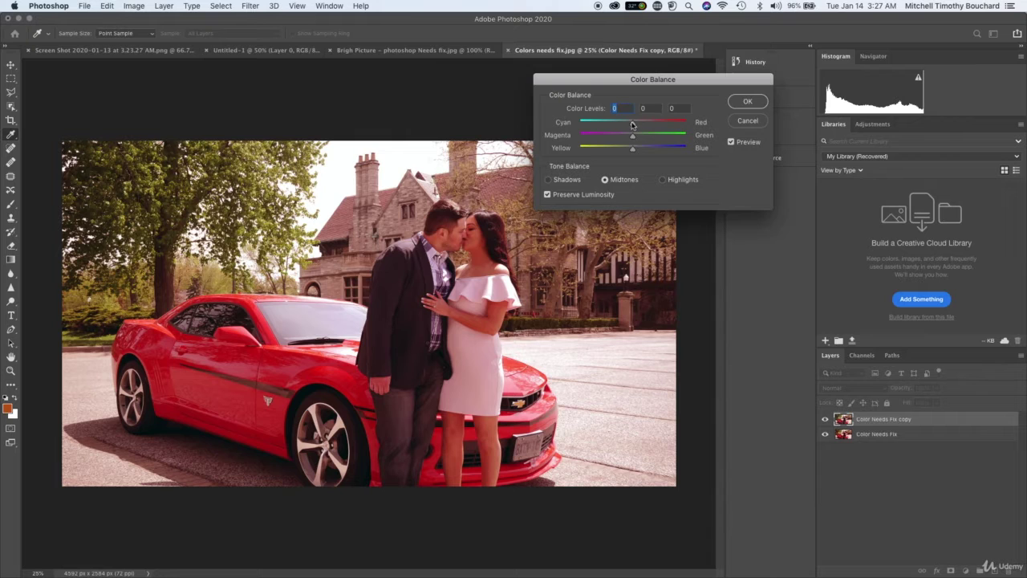
pyautogui.click(748, 101)
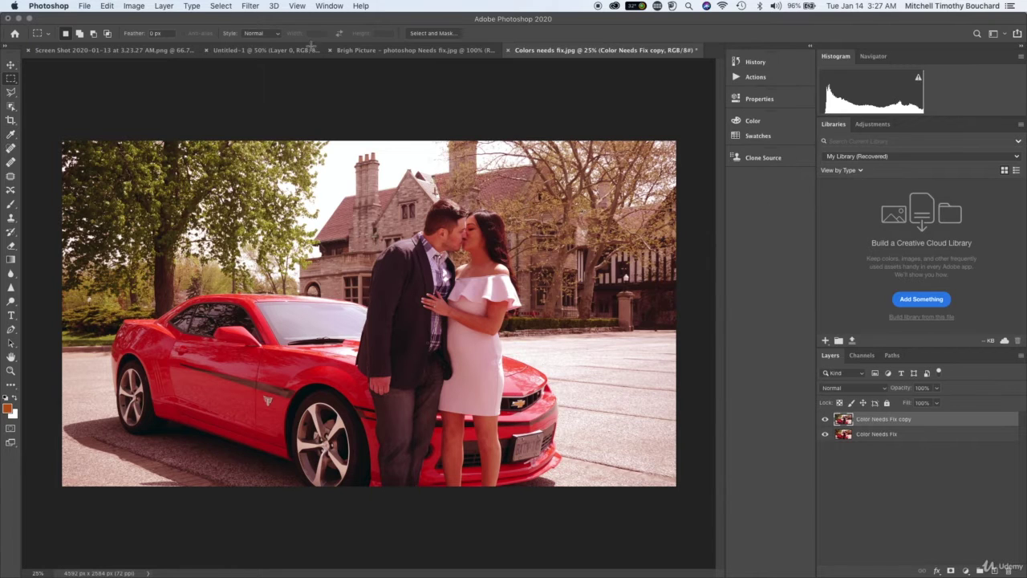
# Step: Shift the hue of the Color Needs Fix copy layer to +15 with a Hue/Saturation adjustment, judging the couple's skin tones
pyautogui.click(134, 6)
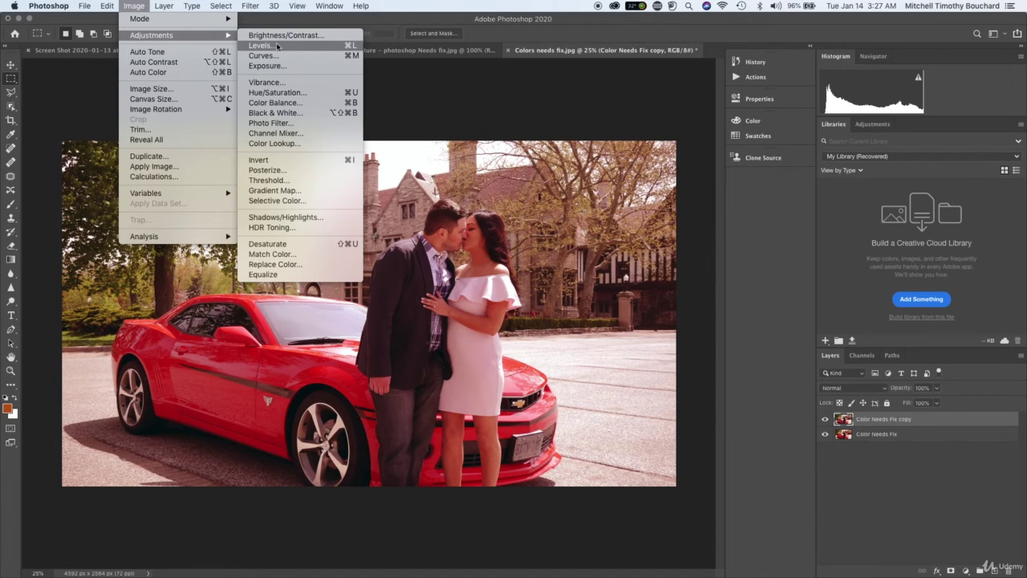
pyautogui.click(299, 95)
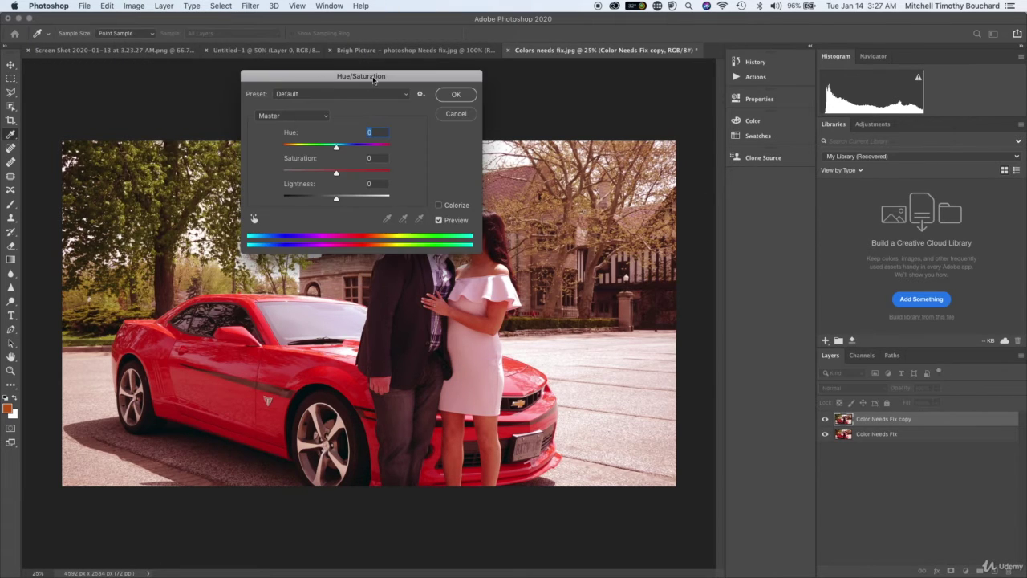
pyautogui.moveTo(373, 81); pyautogui.dragTo(690, 65)
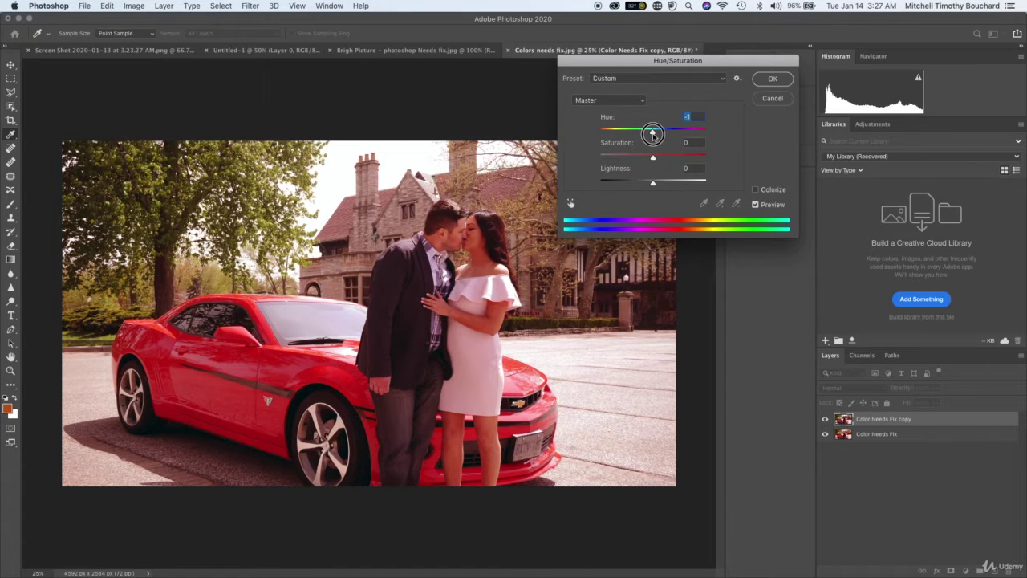
pyautogui.moveTo(653, 134)
pyautogui.mouseDown()
pyautogui.moveTo(625, 134)
pyautogui.moveTo(655, 134)
pyautogui.mouseUp()
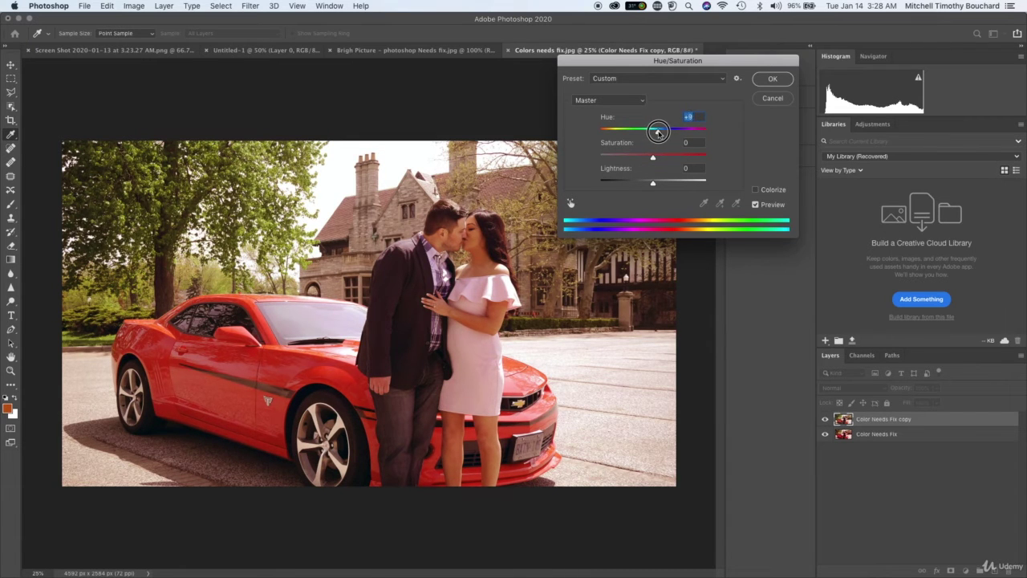
pyautogui.moveTo(656, 131); pyautogui.dragTo(658, 133)
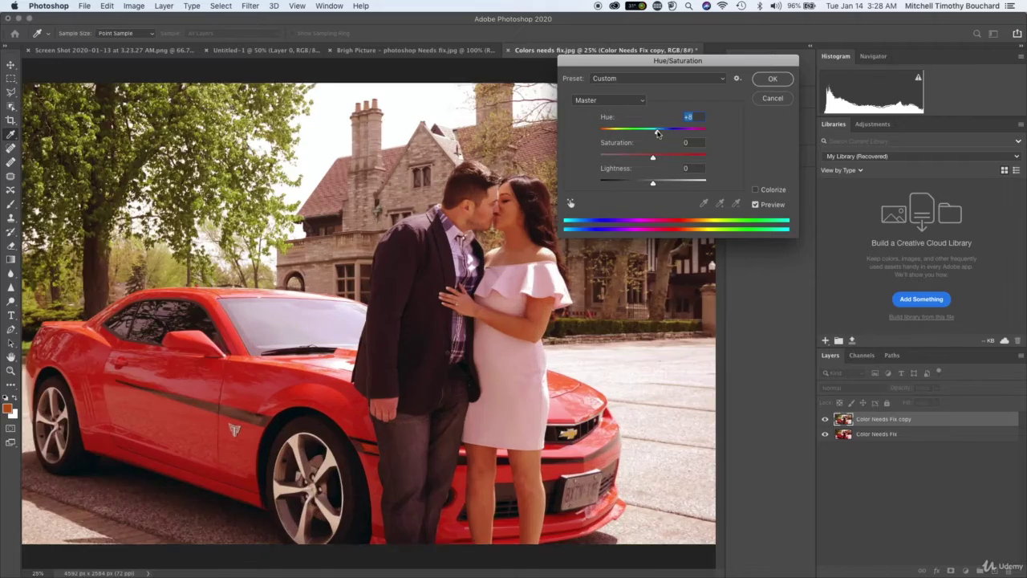
pyautogui.press('super+equal')
pyautogui.scroll(5, 624, 229)
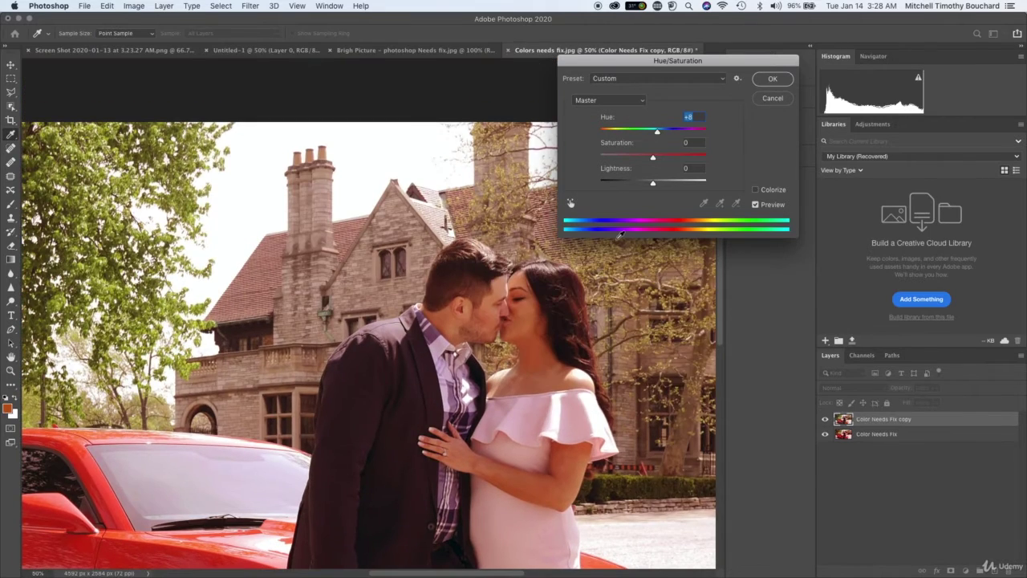
pyautogui.press('super+equal')
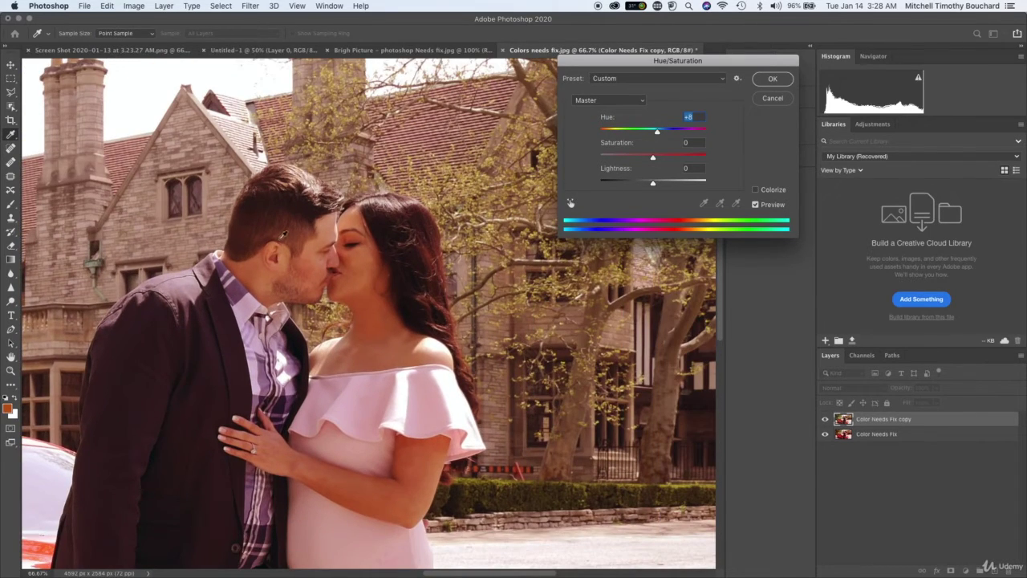
pyautogui.click(270, 204)
pyautogui.moveTo(658, 130)
pyautogui.mouseDown()
pyautogui.moveTo(644, 130)
pyautogui.moveTo(660, 135)
pyautogui.mouseUp()
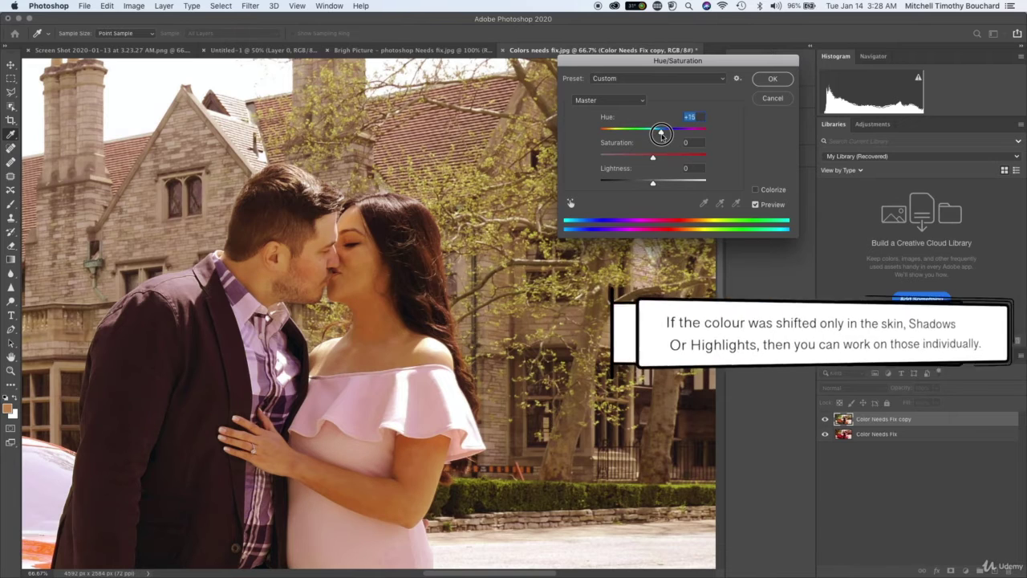
# Step: Set the saturation to +6 and the lightness to +1, and apply the Hue/Saturation adjustment
pyautogui.click(655, 162)
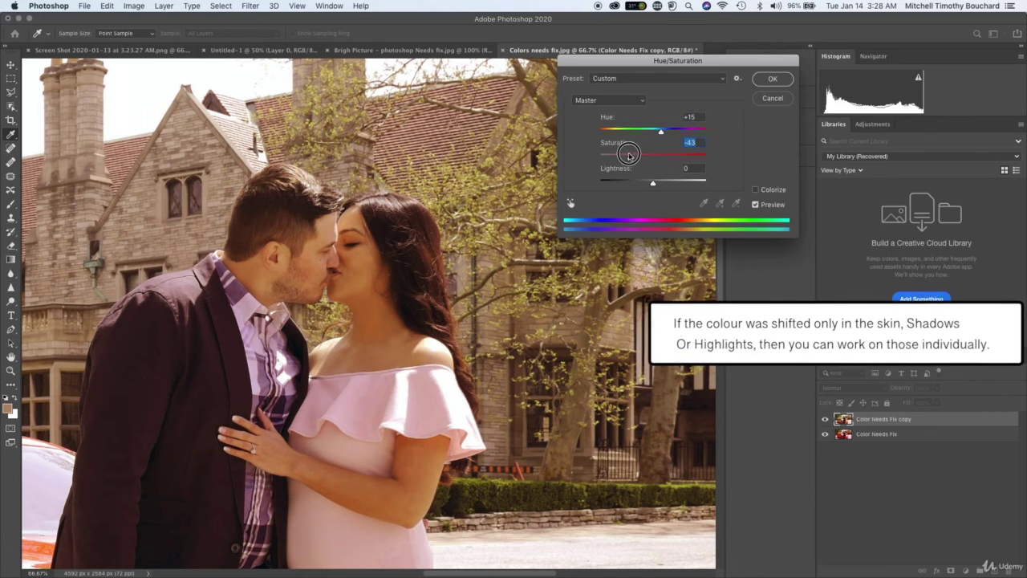
pyautogui.moveTo(630, 161); pyautogui.dragTo(654, 184)
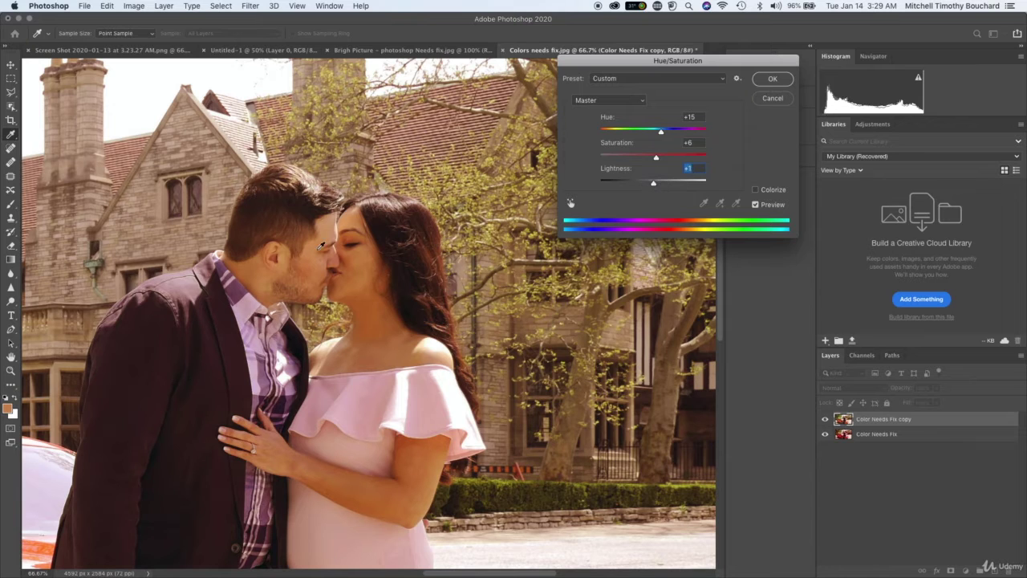
pyautogui.click(772, 78)
# Step: Compare the whole photo with and without the hue correction by toggling the corrected copy layer's visibility
pyautogui.press('super+minus')
pyautogui.press('super+minus')
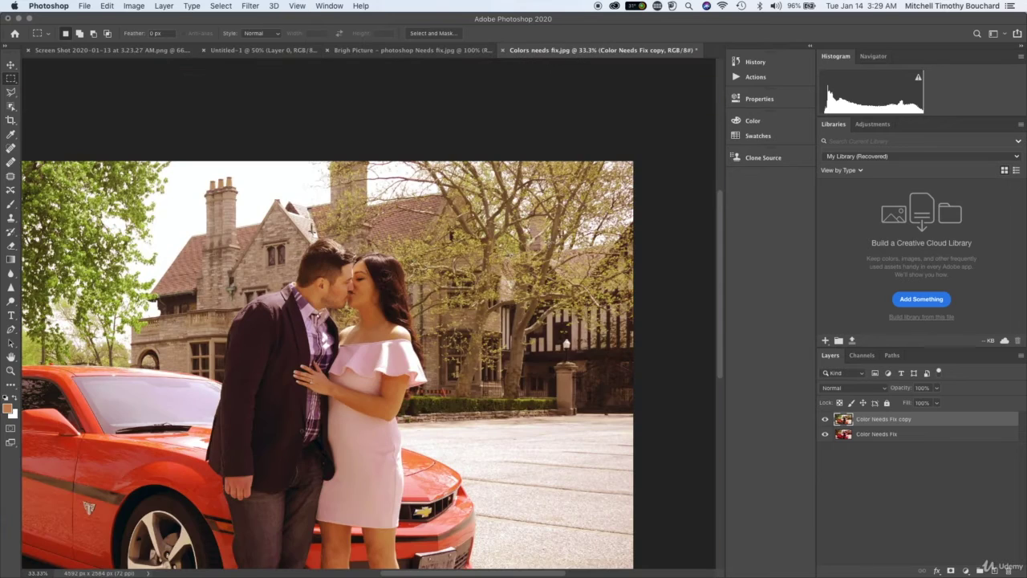
pyautogui.press('super+minus')
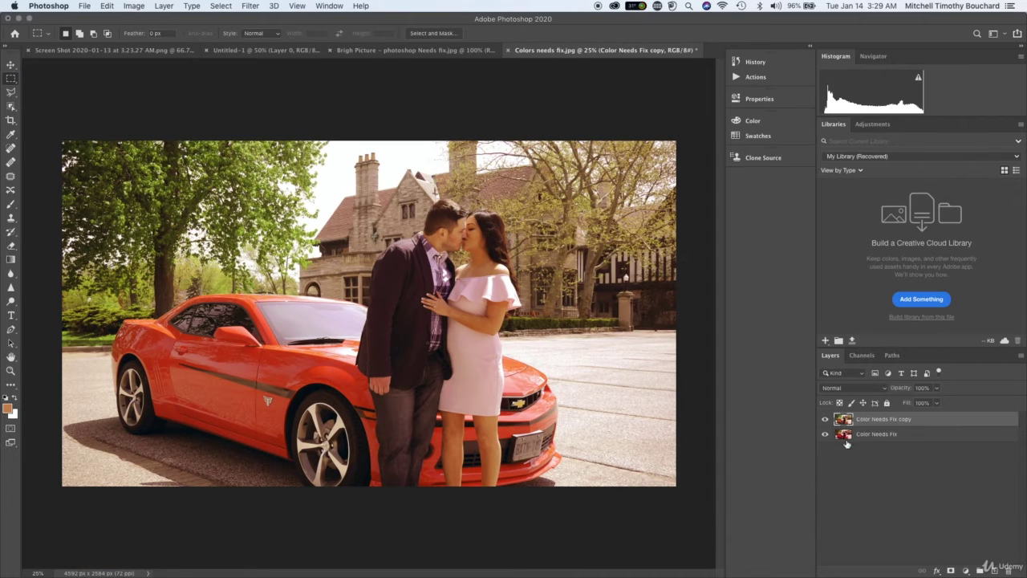
pyautogui.click(826, 420)
pyautogui.click(826, 420)
pyautogui.click(826, 419)
pyautogui.click(825, 419)
# Step: Apply a Color Balance adjustment to the midtones of the Color Needs Fix copy layer with color levels -2, +4 and +11
pyautogui.click(135, 5)
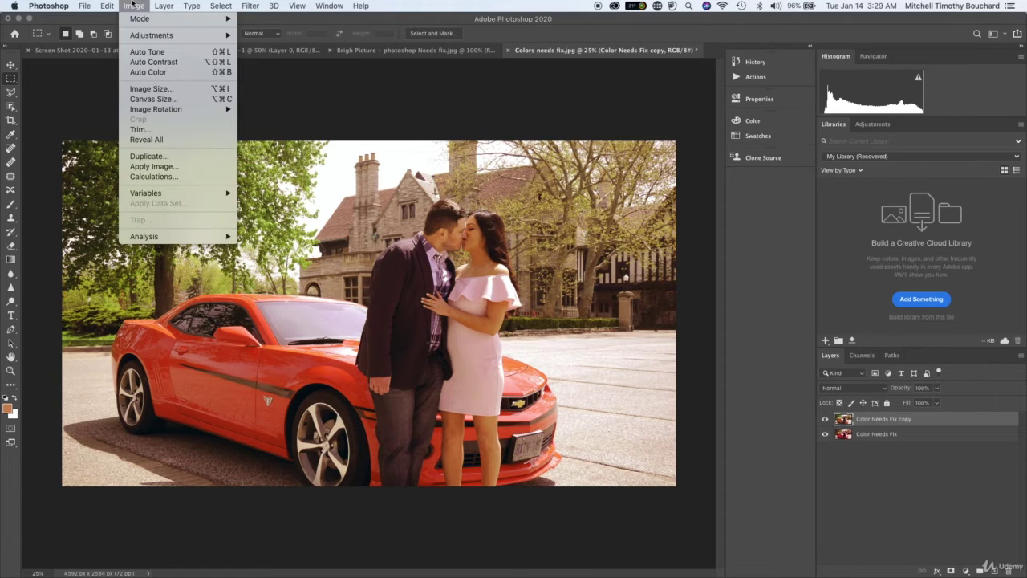
pyautogui.moveTo(171, 41)
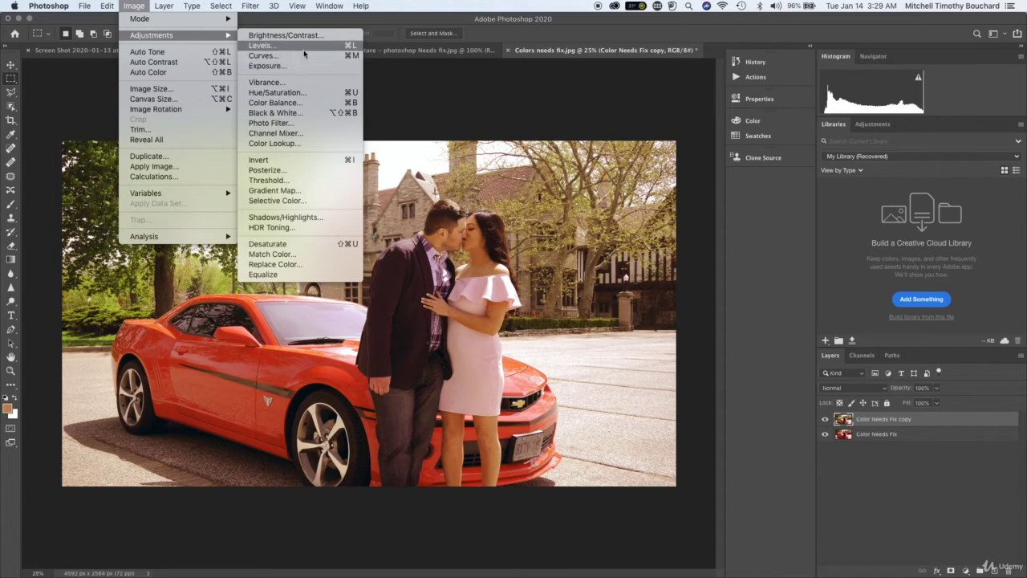
pyautogui.click(310, 103)
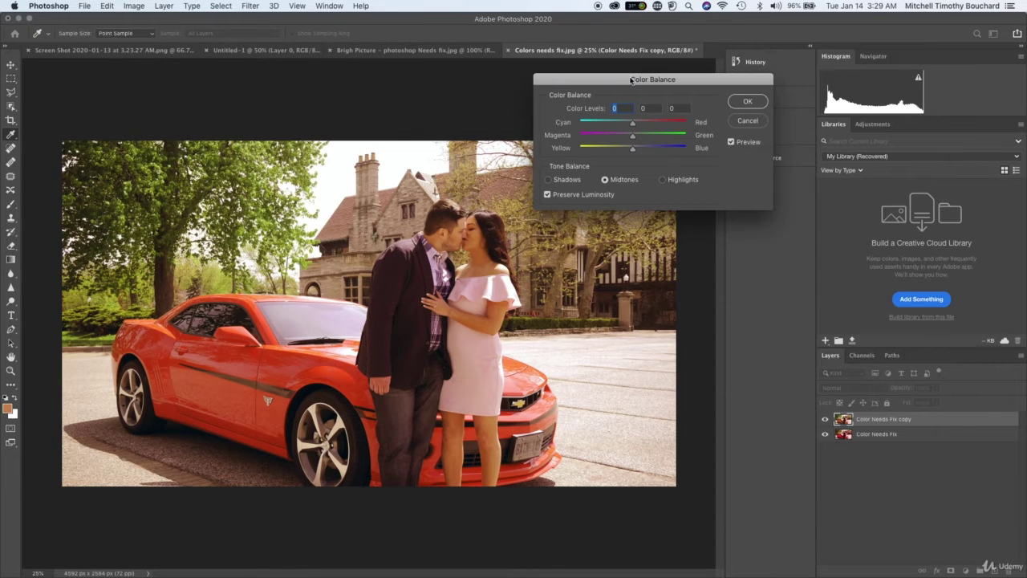
pyautogui.moveTo(631, 80); pyautogui.dragTo(667, 68)
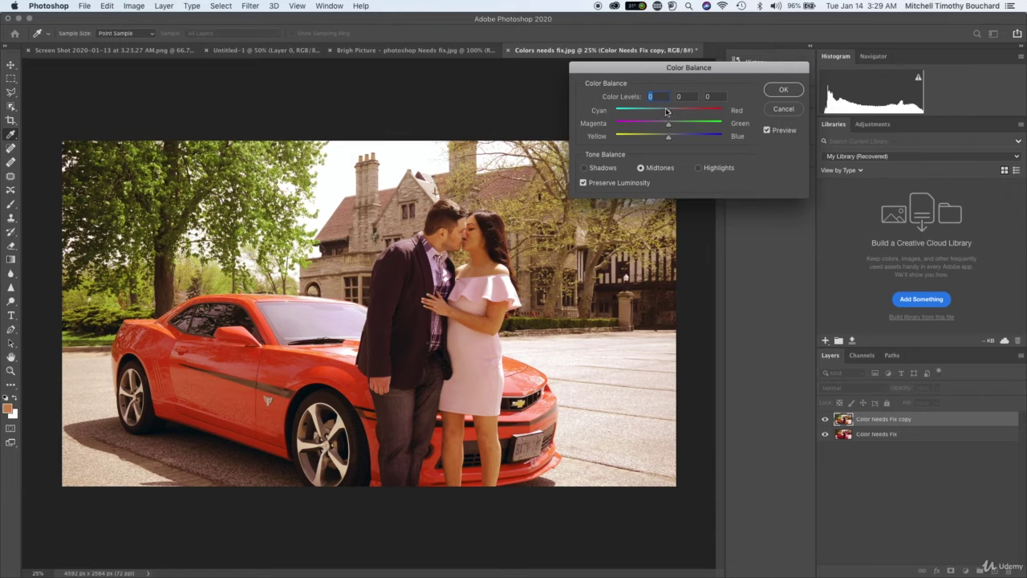
pyautogui.moveTo(667, 111)
pyautogui.mouseDown()
pyautogui.moveTo(686, 112)
pyautogui.moveTo(666, 116)
pyautogui.moveTo(680, 126)
pyautogui.moveTo(668, 132)
pyautogui.mouseUp()
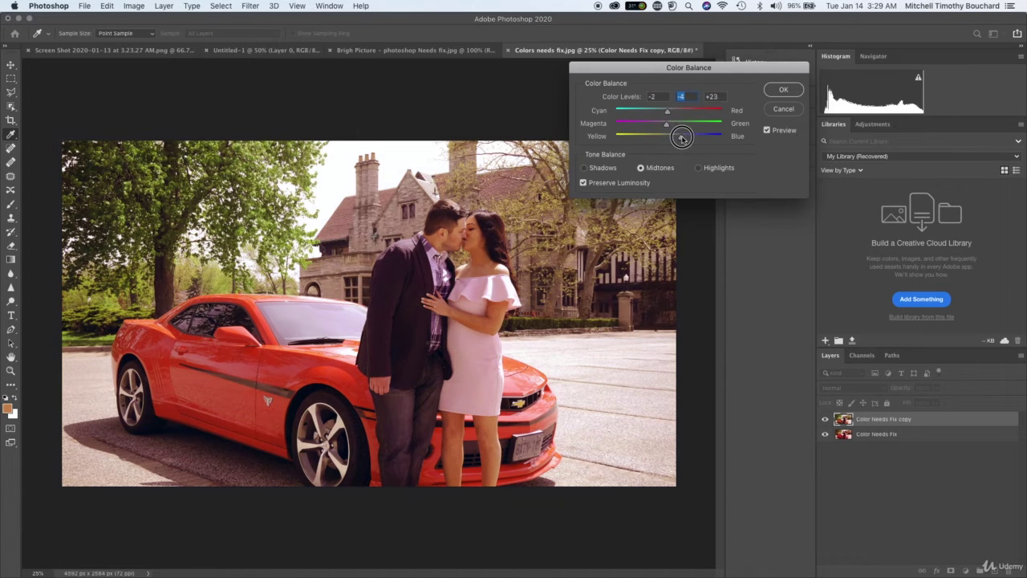
pyautogui.moveTo(682, 137)
pyautogui.mouseDown()
pyautogui.moveTo(696, 137)
pyautogui.moveTo(678, 137)
pyautogui.mouseUp()
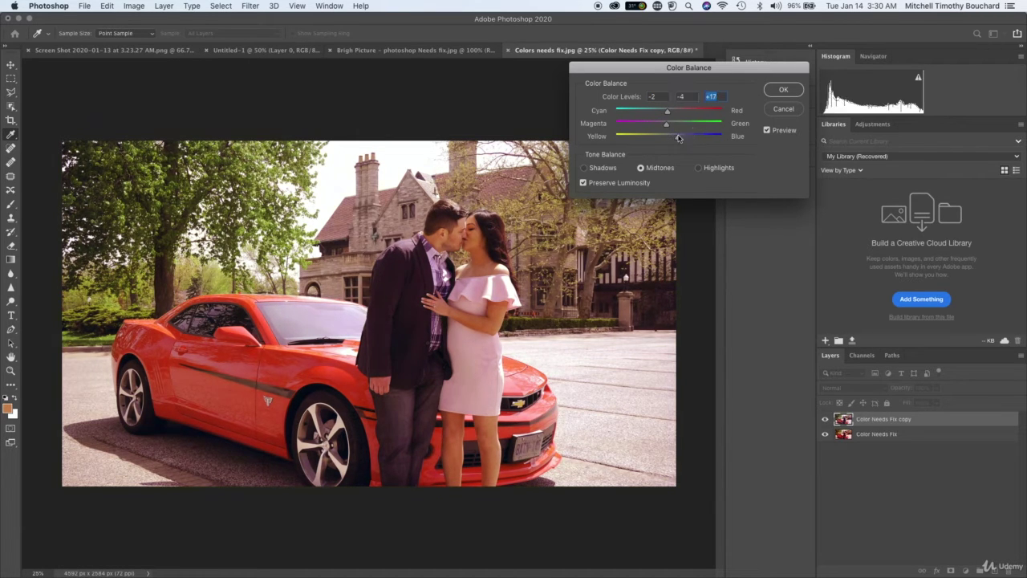
pyautogui.press('super+plus')
pyautogui.scroll(3, 679, 139)
pyautogui.hscroll(2, 679, 139)
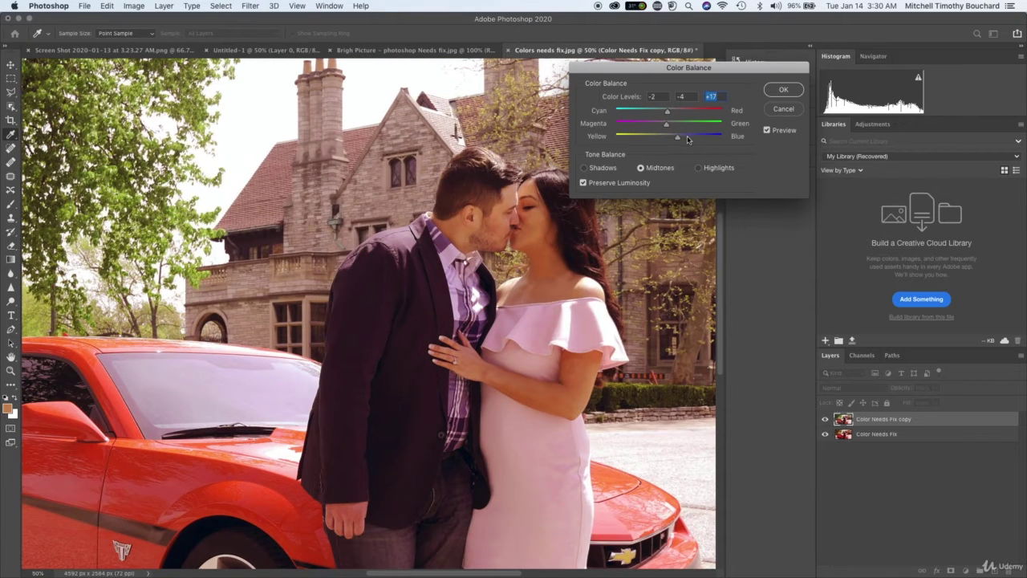
pyautogui.moveTo(676, 137)
pyautogui.mouseDown()
pyautogui.moveTo(664, 137)
pyautogui.moveTo(680, 138)
pyautogui.moveTo(669, 138)
pyautogui.moveTo(671, 122)
pyautogui.mouseUp()
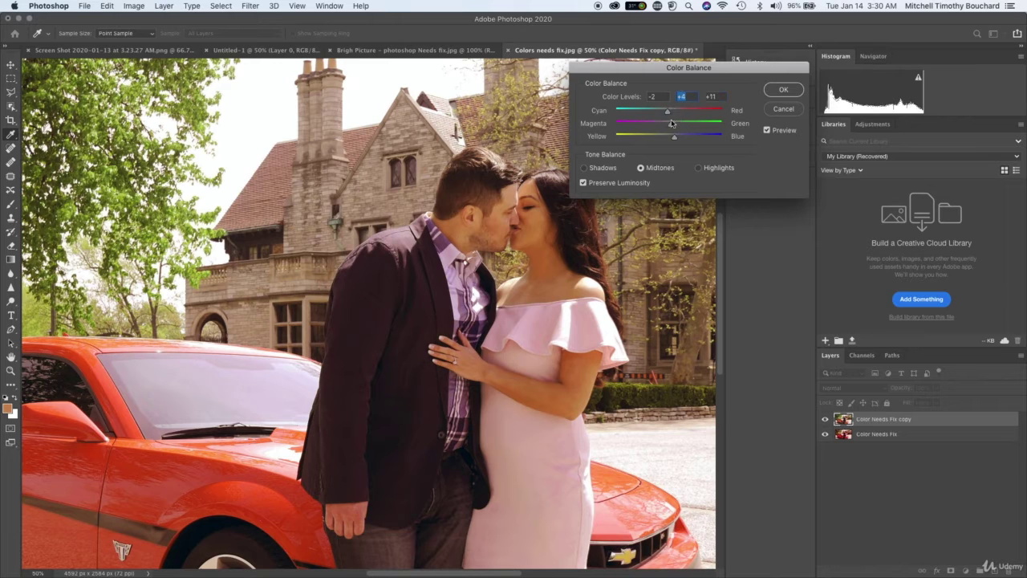
pyautogui.click(780, 90)
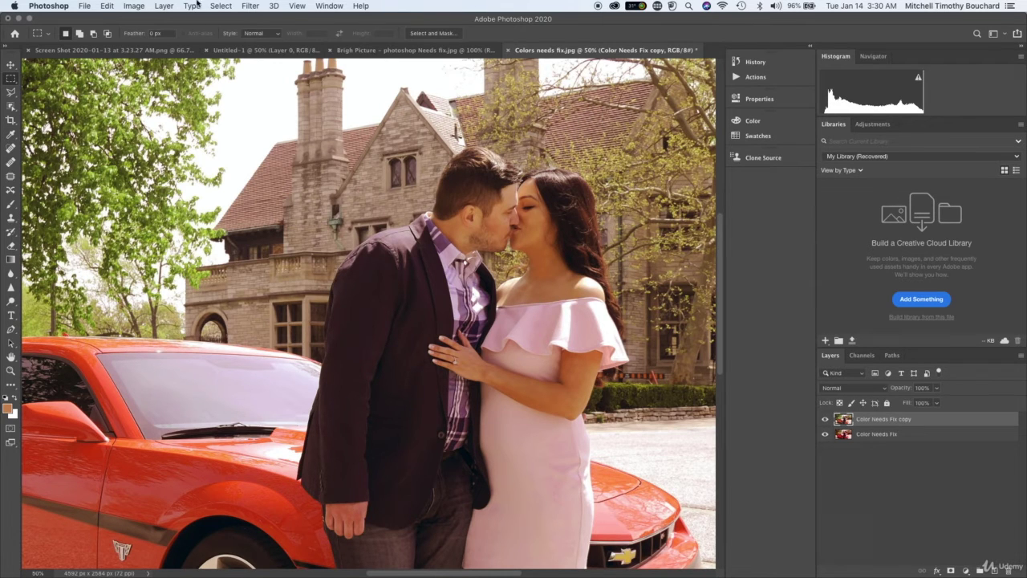
# Step: Apply a second Color Balance adjustment to the layer's shadows with color levels -18, -3 and +1
pyautogui.click(133, 6)
pyautogui.moveTo(213, 36)
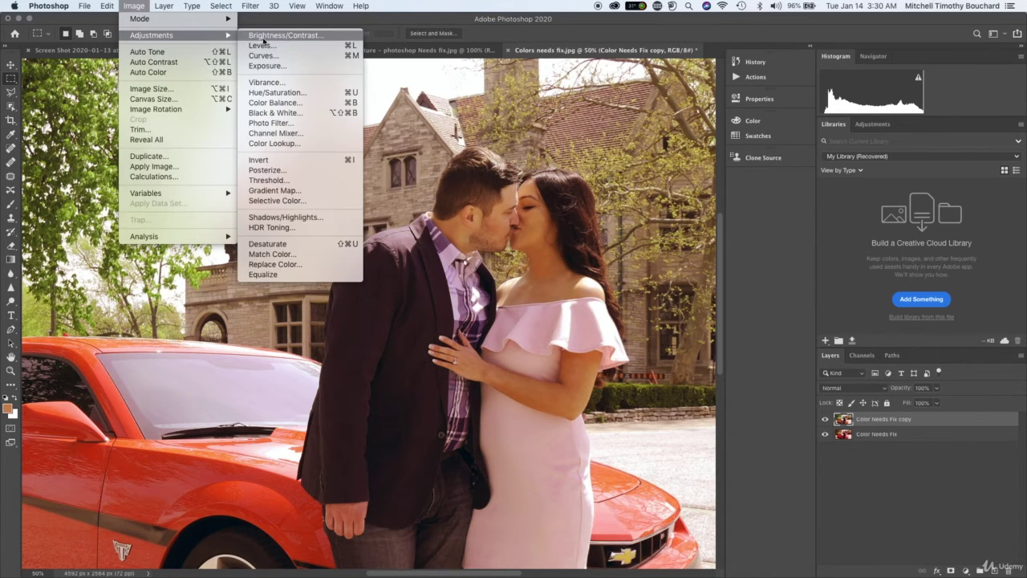
pyautogui.click(309, 102)
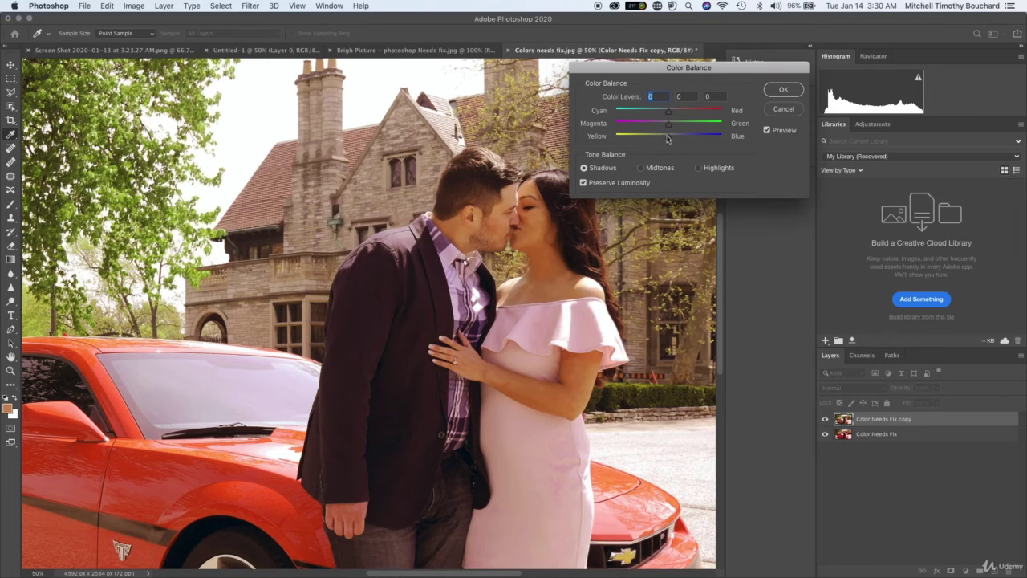
pyautogui.press('super+minus')
pyautogui.moveTo(669, 110); pyautogui.dragTo(650, 118)
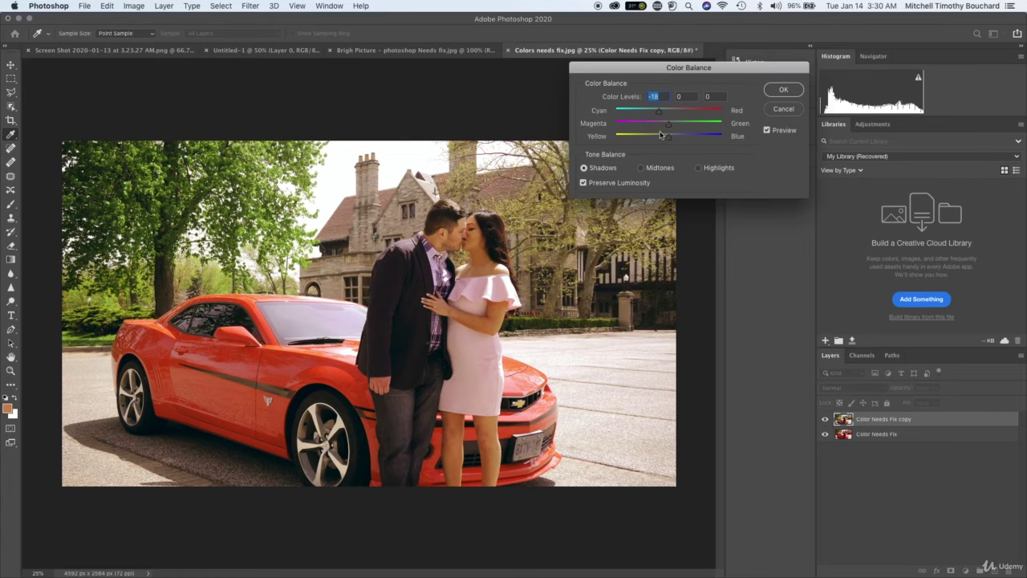
pyautogui.moveTo(666, 126)
pyautogui.mouseDown()
pyautogui.moveTo(662, 140)
pyautogui.moveTo(678, 141)
pyautogui.moveTo(668, 139)
pyautogui.mouseUp()
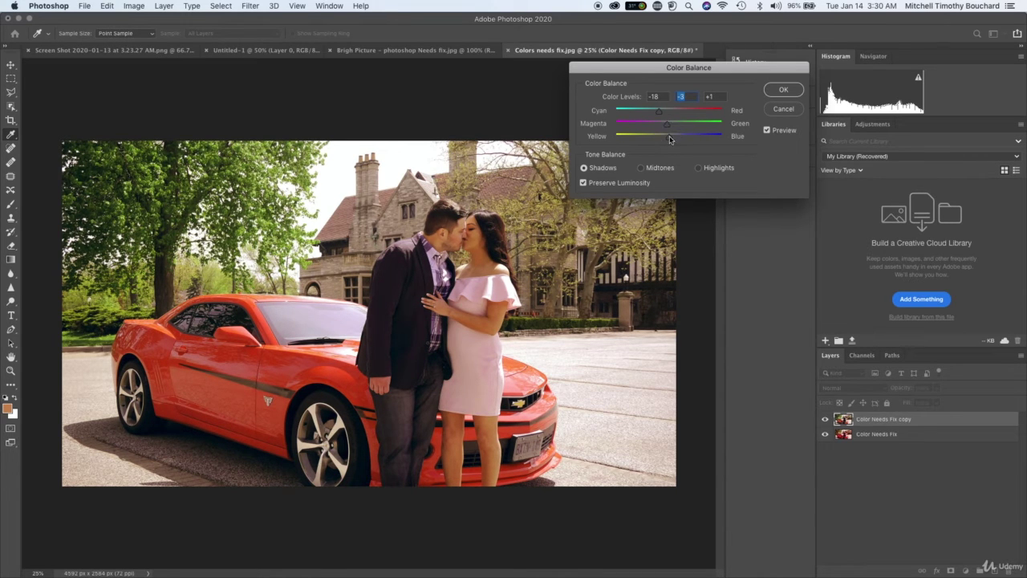
pyautogui.click(782, 90)
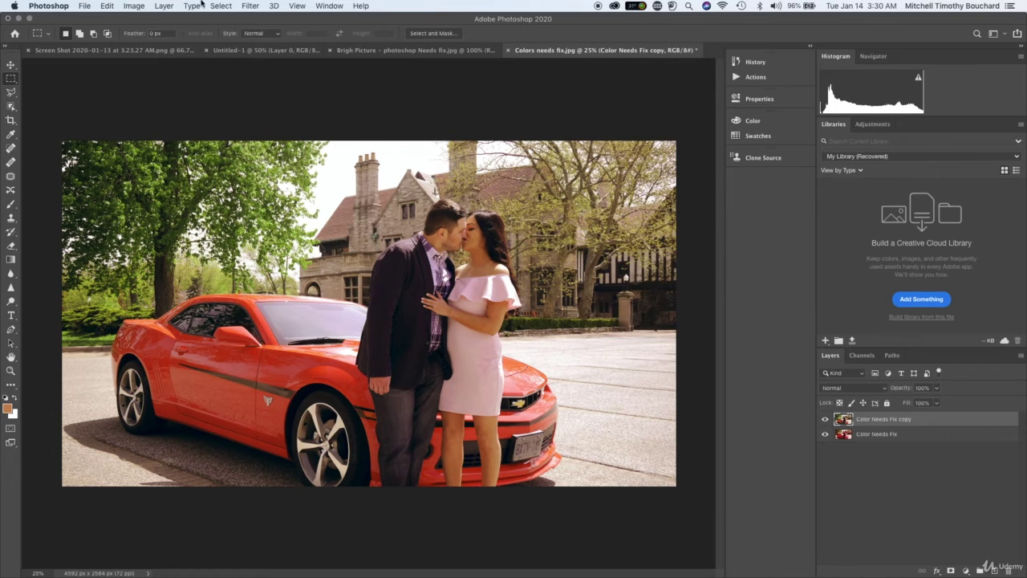
# Step: Apply another Hue/Saturation adjustment to the copy layer with hue -2, saturation +6 and lightness -1
pyautogui.click(134, 6)
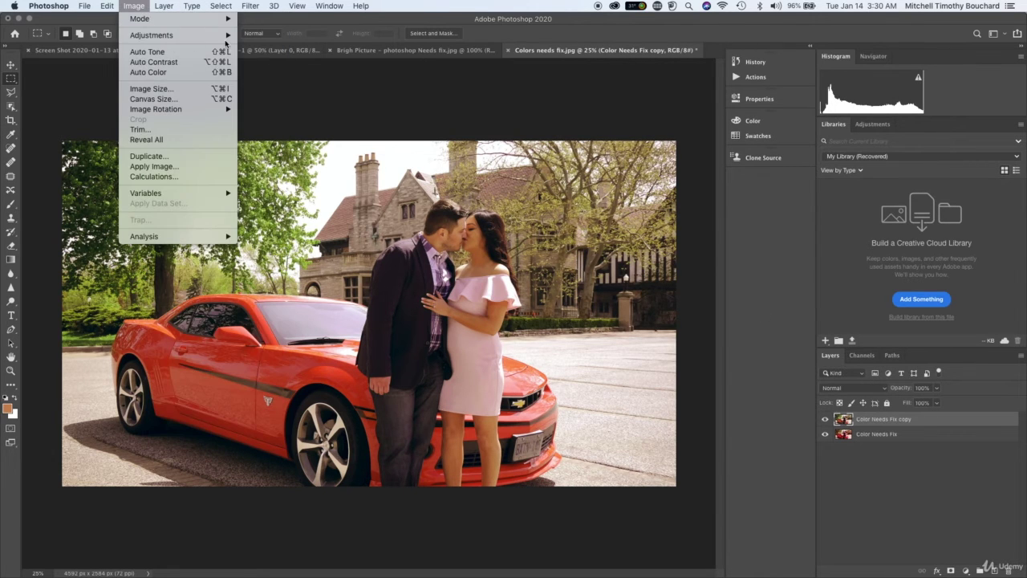
pyautogui.moveTo(229, 36)
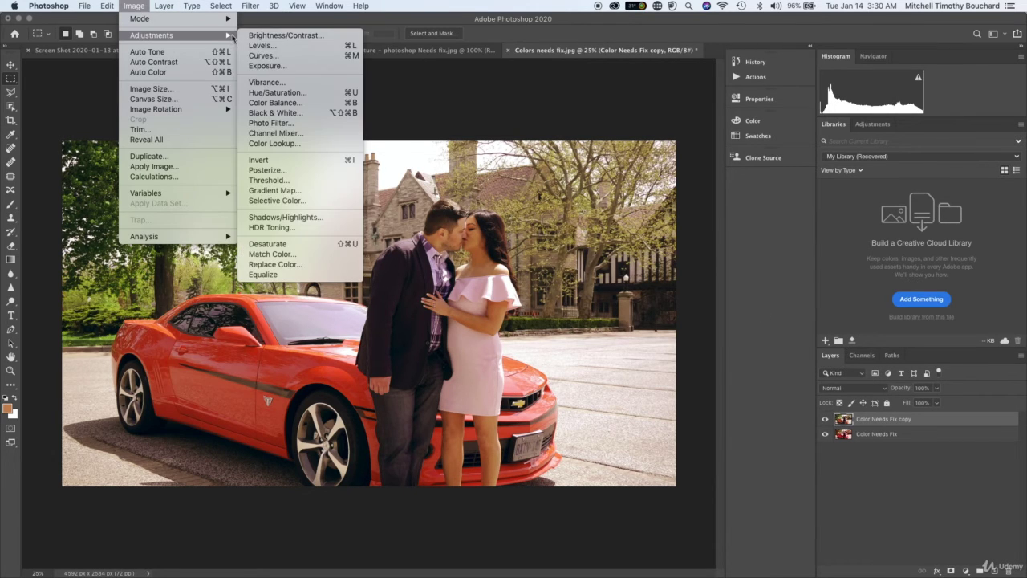
pyautogui.click(333, 94)
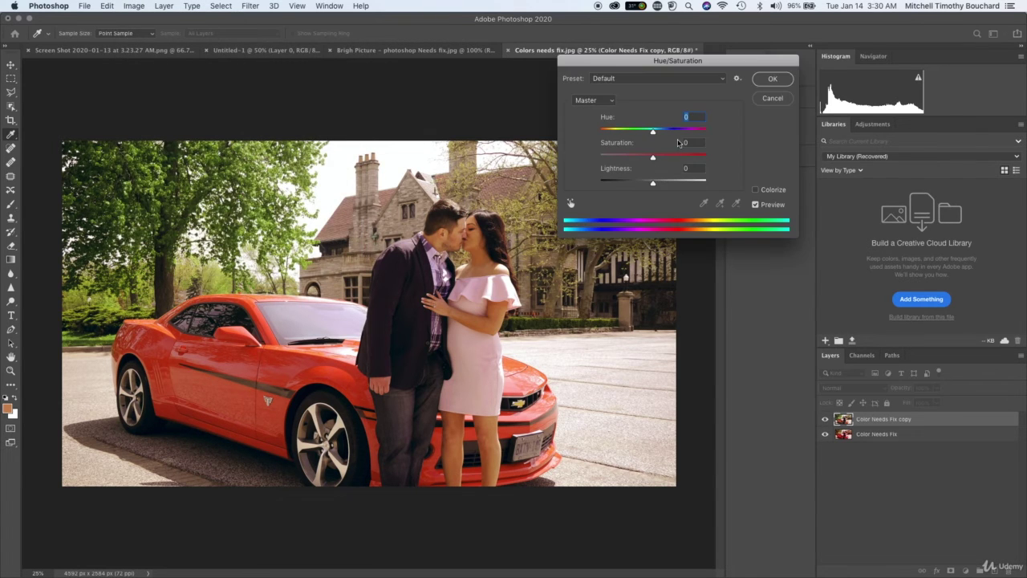
pyautogui.moveTo(654, 132); pyautogui.dragTo(653, 134)
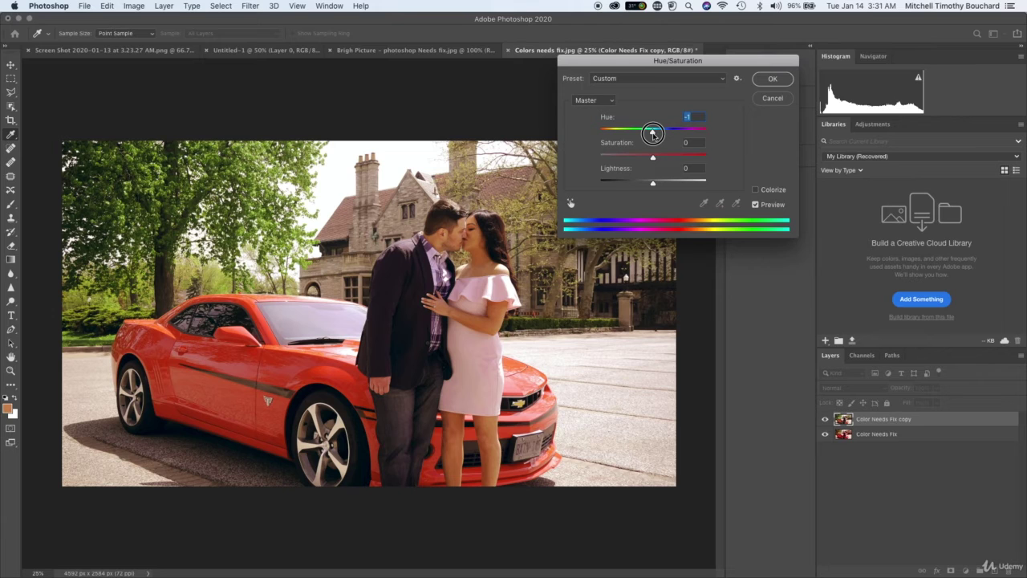
pyautogui.moveTo(654, 135); pyautogui.dragTo(653, 184)
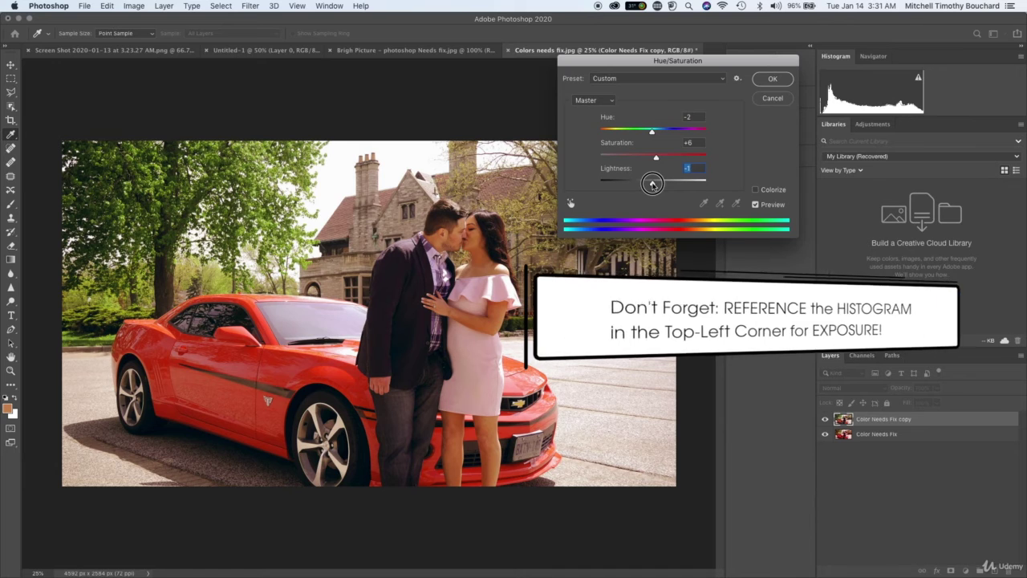
pyautogui.click(764, 79)
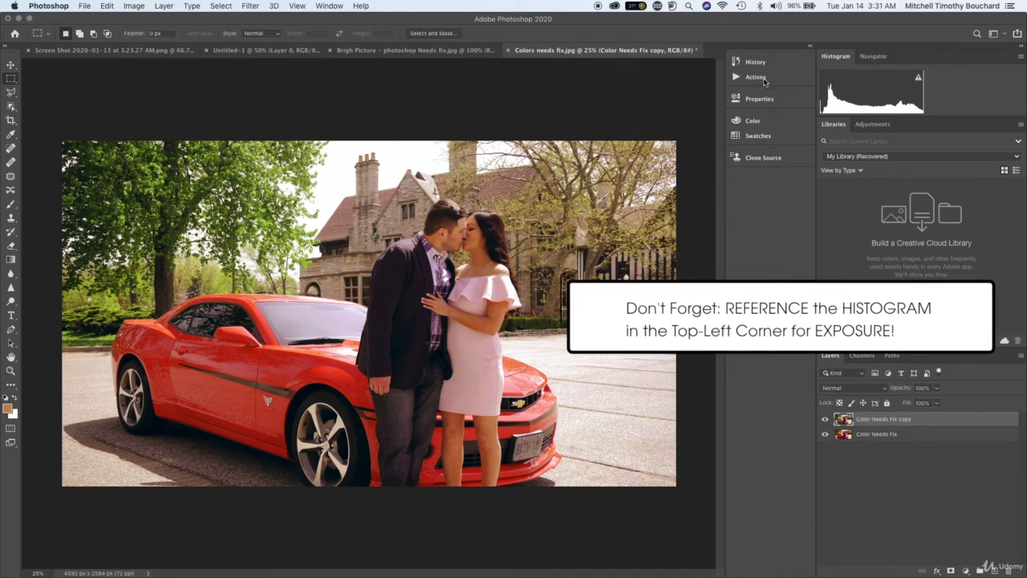
# Step: Apply a Vibrance adjustment to the copy layer with vibrance +11 and saturation +4
pyautogui.click(133, 5)
pyautogui.moveTo(160, 36)
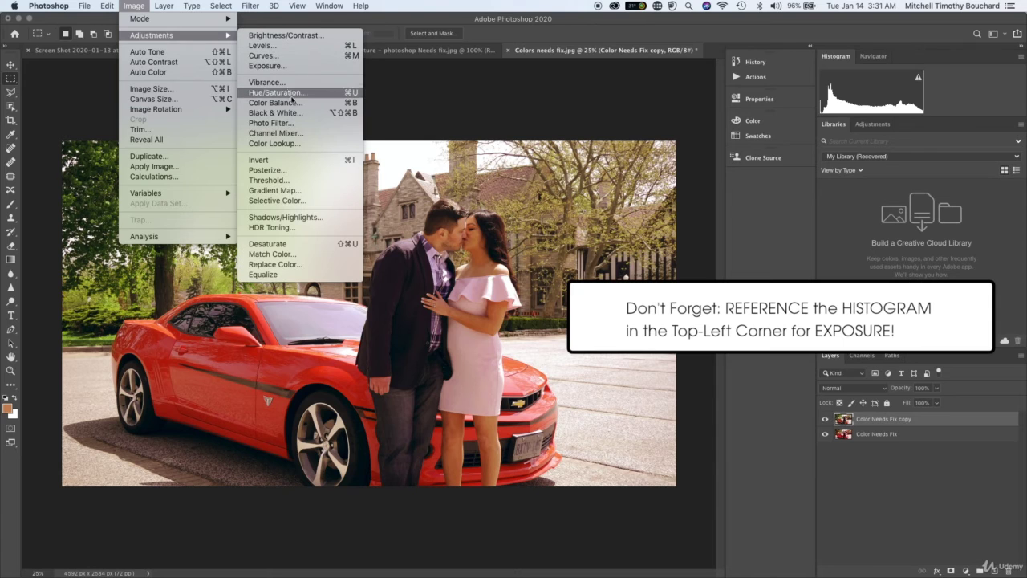
pyautogui.click(312, 85)
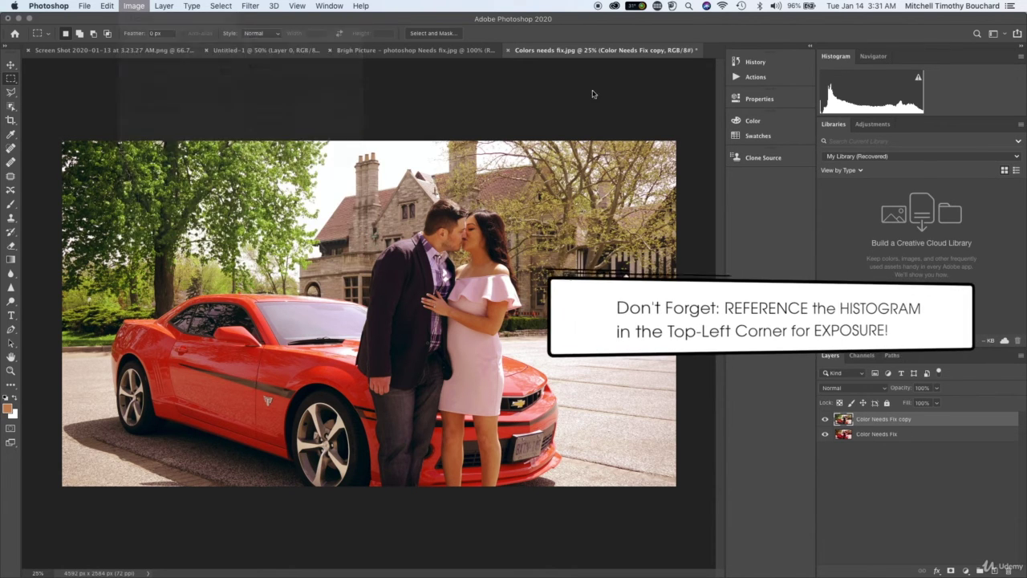
pyautogui.moveTo(579, 167); pyautogui.dragTo(649, 128)
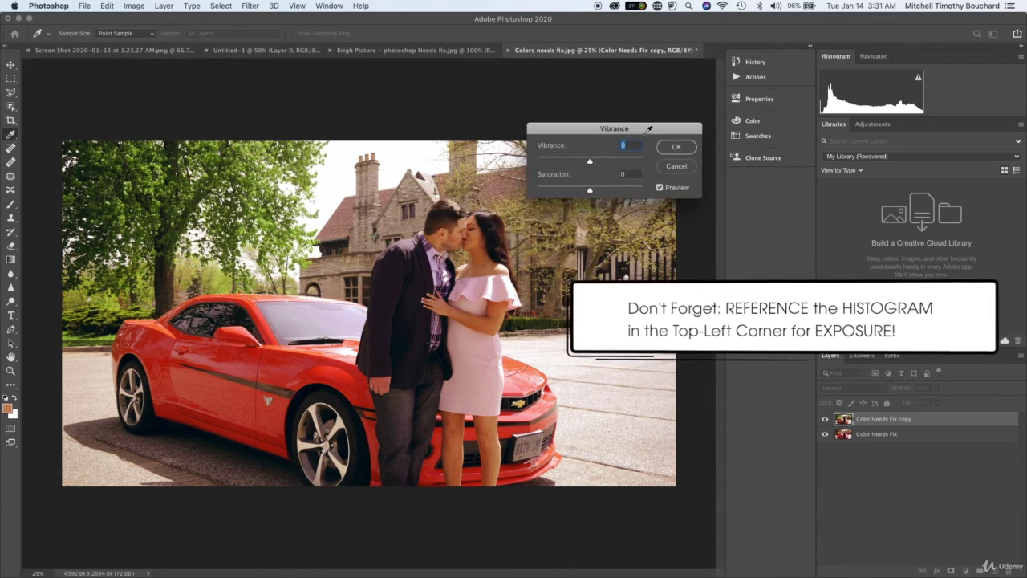
pyautogui.moveTo(590, 189)
pyautogui.mouseDown()
pyautogui.moveTo(544, 191)
pyautogui.moveTo(592, 192)
pyautogui.mouseUp()
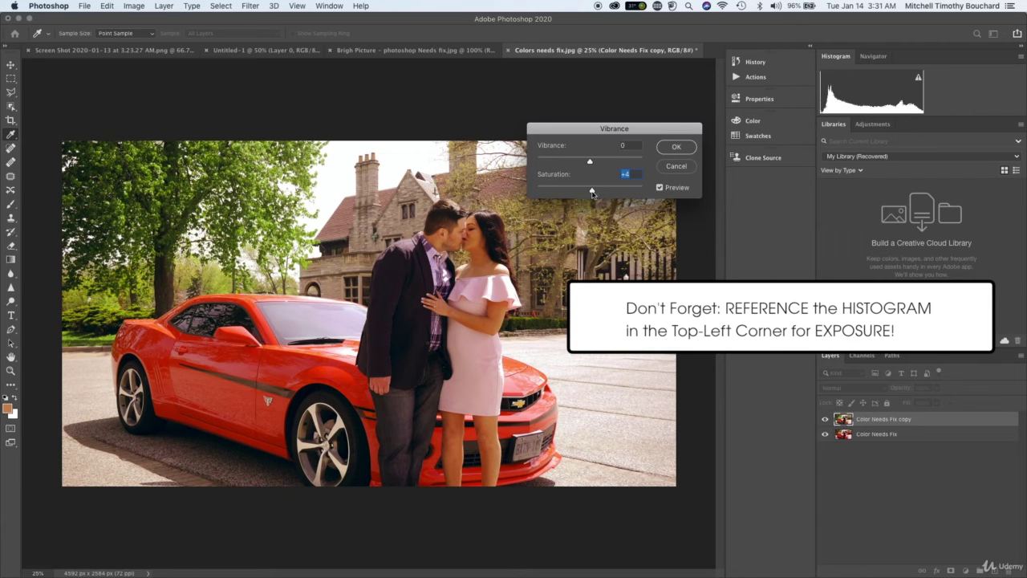
pyautogui.moveTo(591, 162)
pyautogui.mouseDown()
pyautogui.moveTo(609, 163)
pyautogui.moveTo(578, 163)
pyautogui.moveTo(596, 163)
pyautogui.mouseUp()
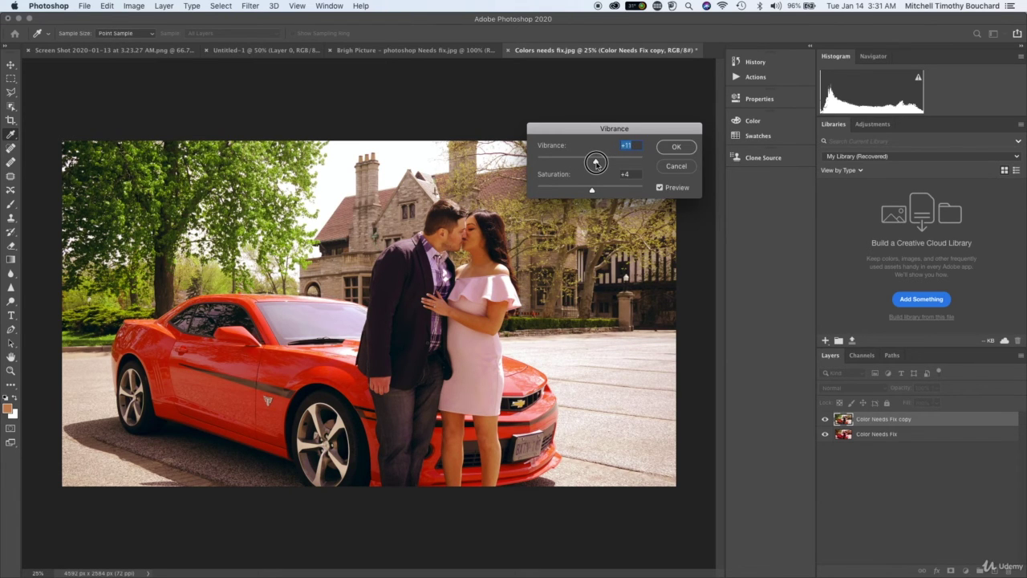
pyautogui.click(670, 148)
# Step: Compare the corrected photo with the original by toggling the Color Needs Fix copy layer's visibility, and examine the couple up close
pyautogui.click(825, 419)
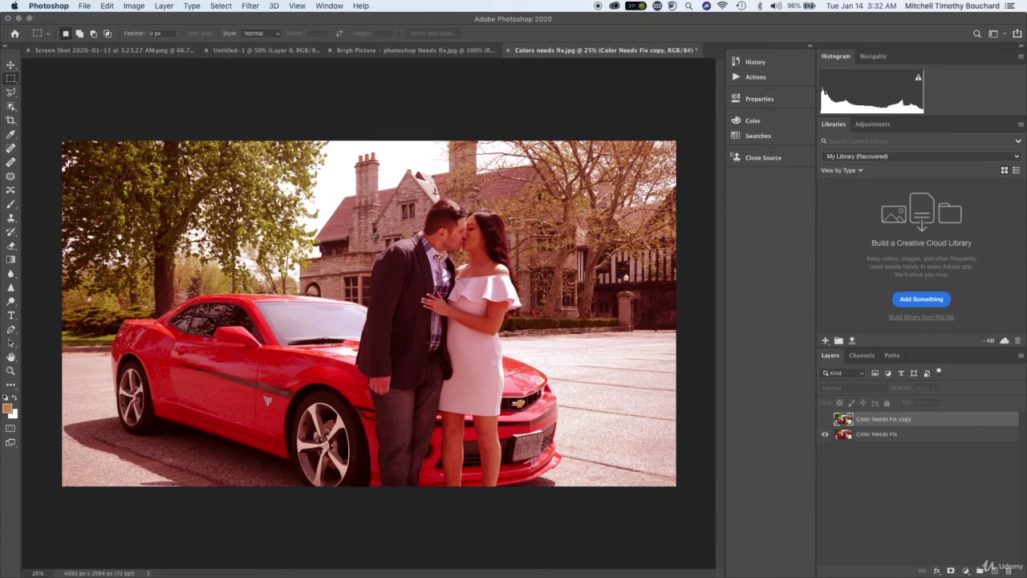
pyautogui.click(825, 419)
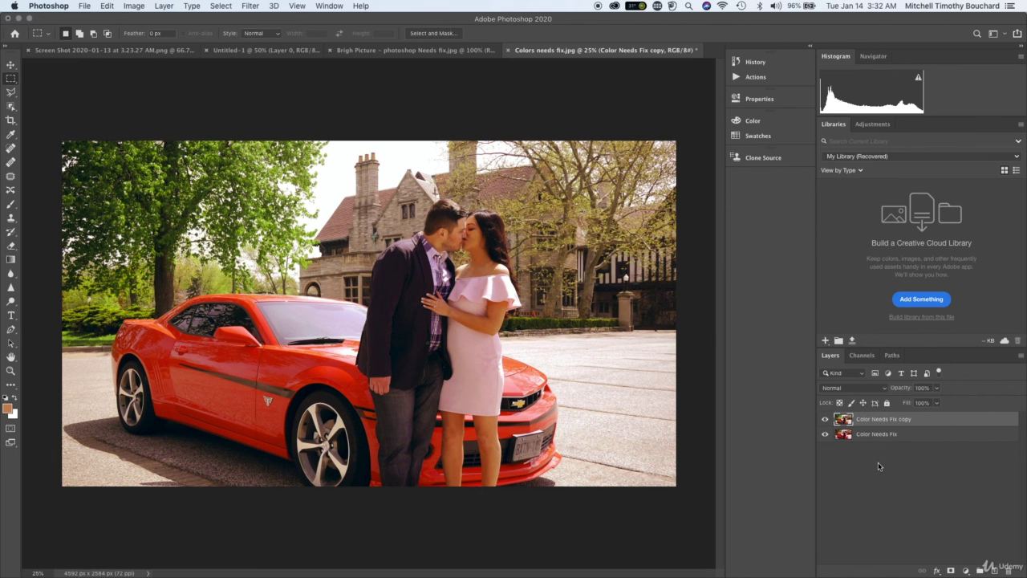
pyautogui.press('super+plus')
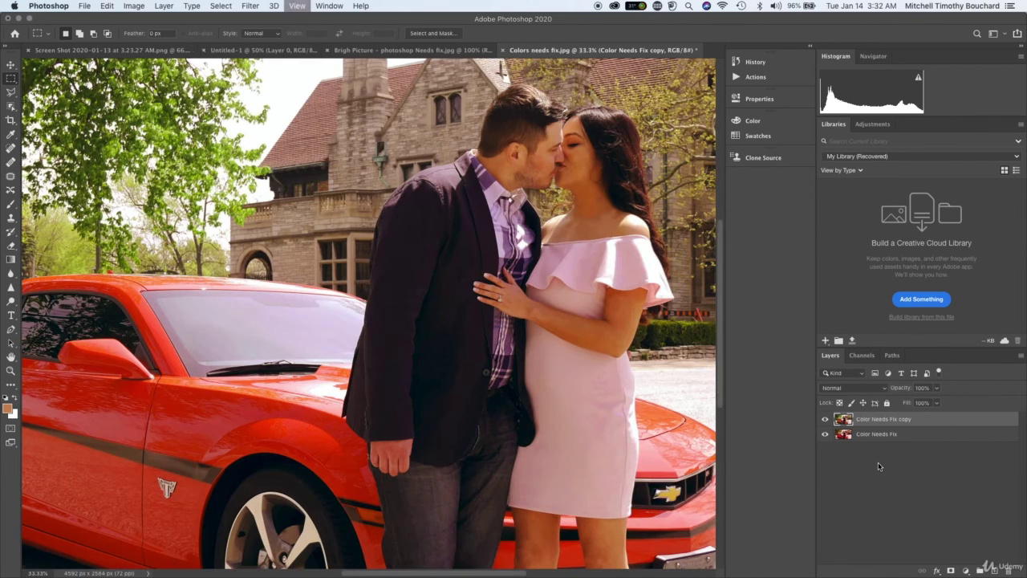
pyautogui.scroll(3, 579, 354)
pyautogui.hscroll(4, 579, 354)
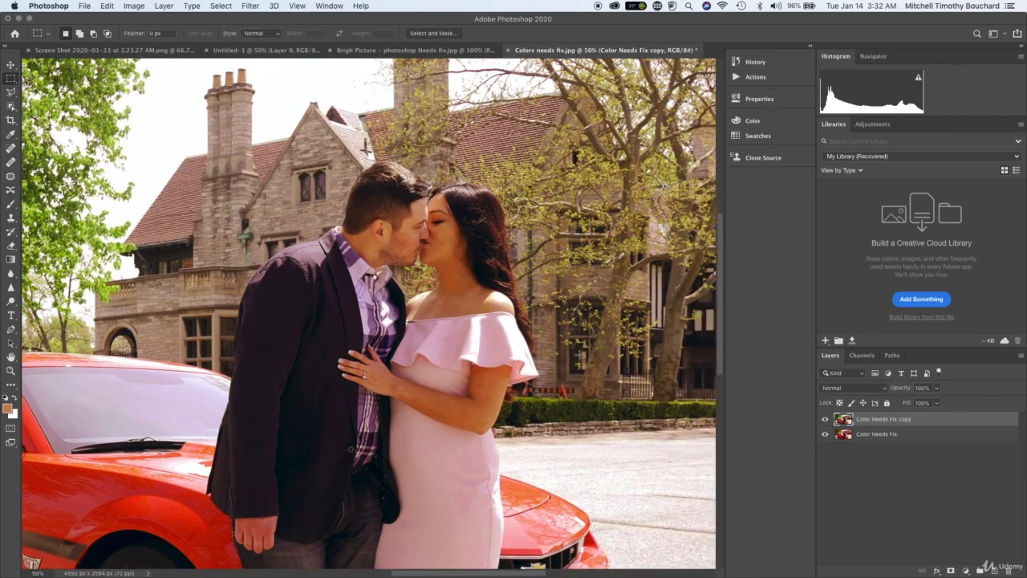
pyautogui.press('super+minus')
pyautogui.press('super+minus')
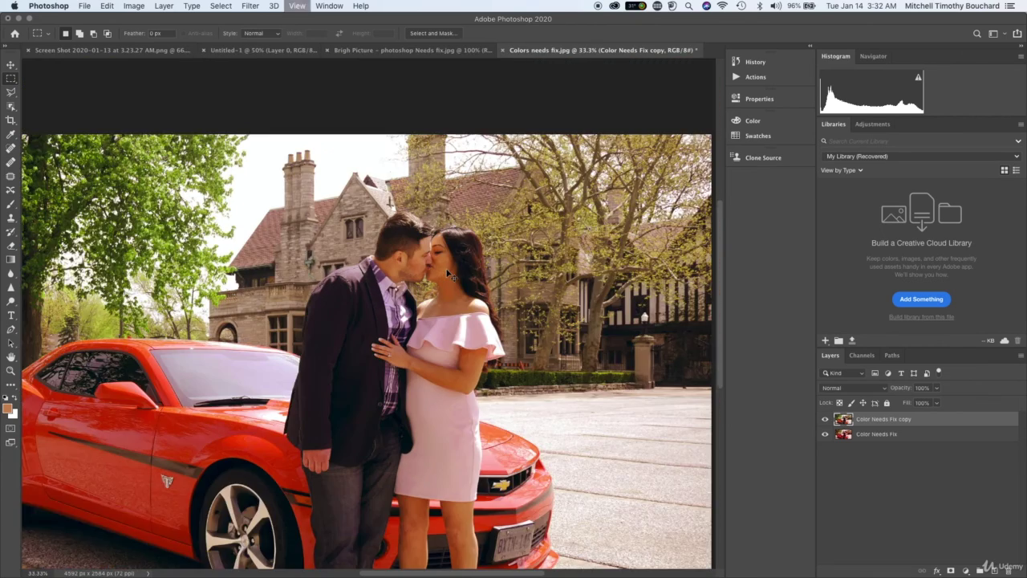
pyautogui.click(825, 419)
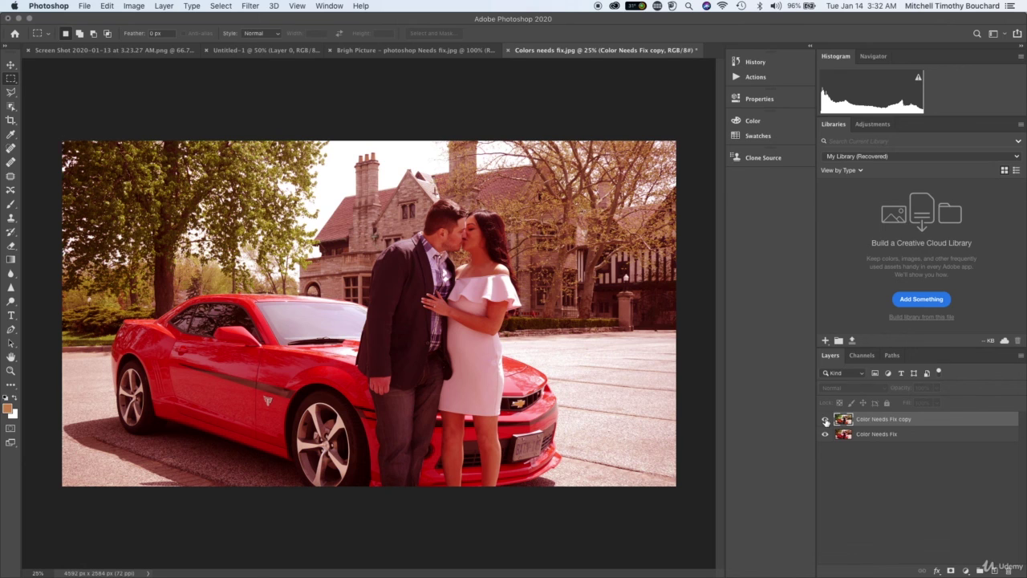
pyautogui.click(825, 420)
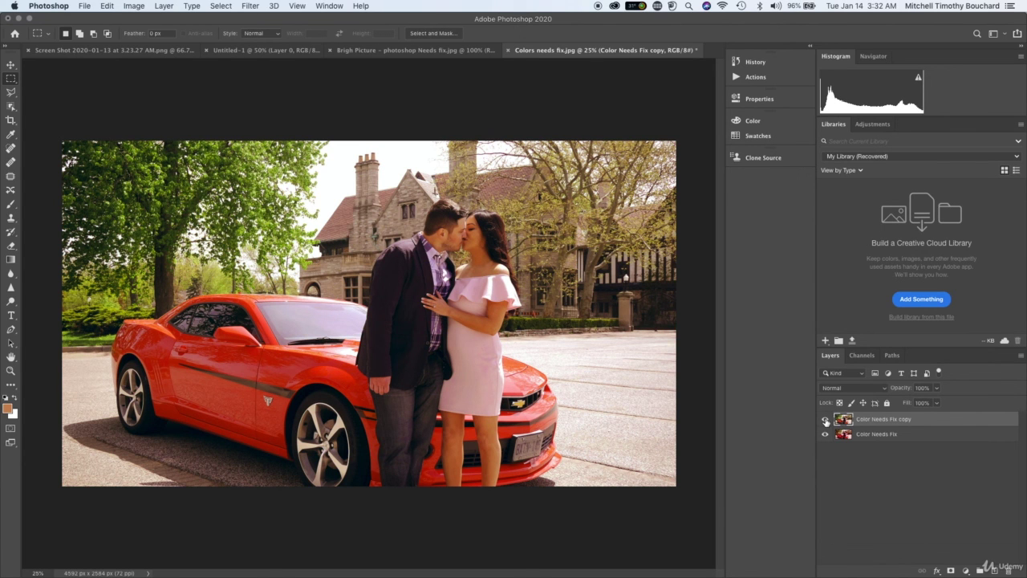